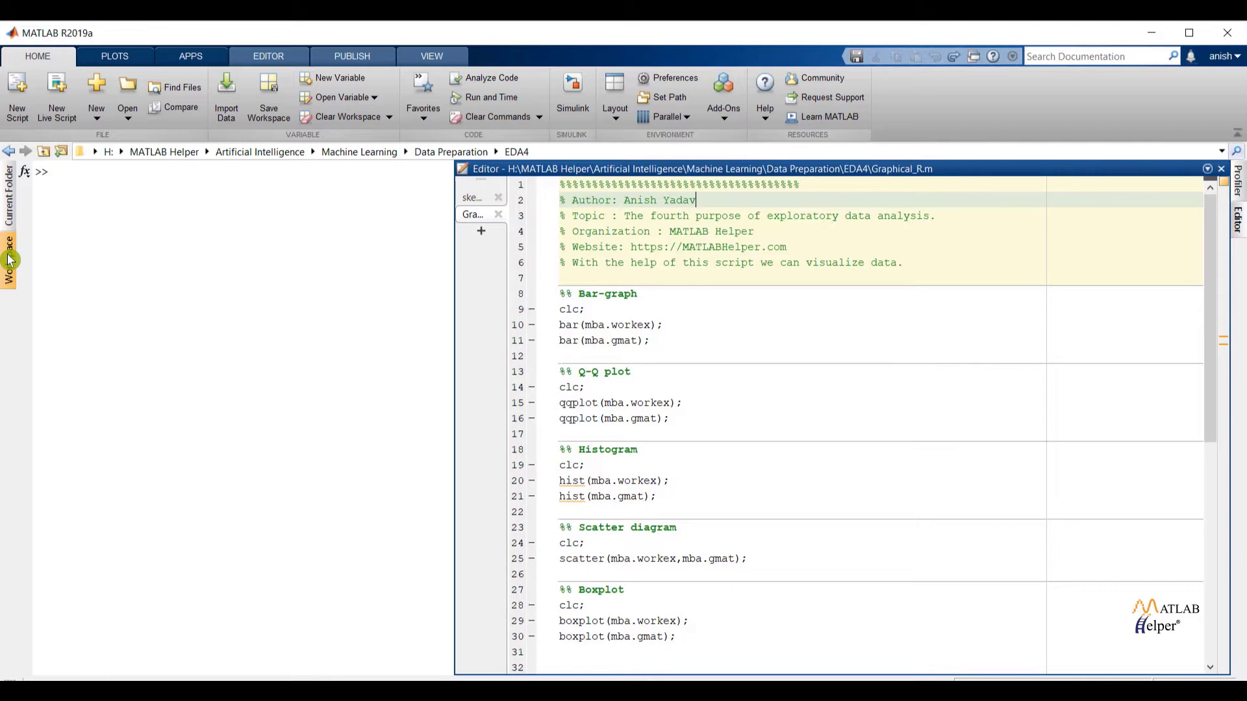
# Step: Check the workspace variables, then plot bar(mba.workex) from line 10 and close the figure
pyautogui.click(10, 260)
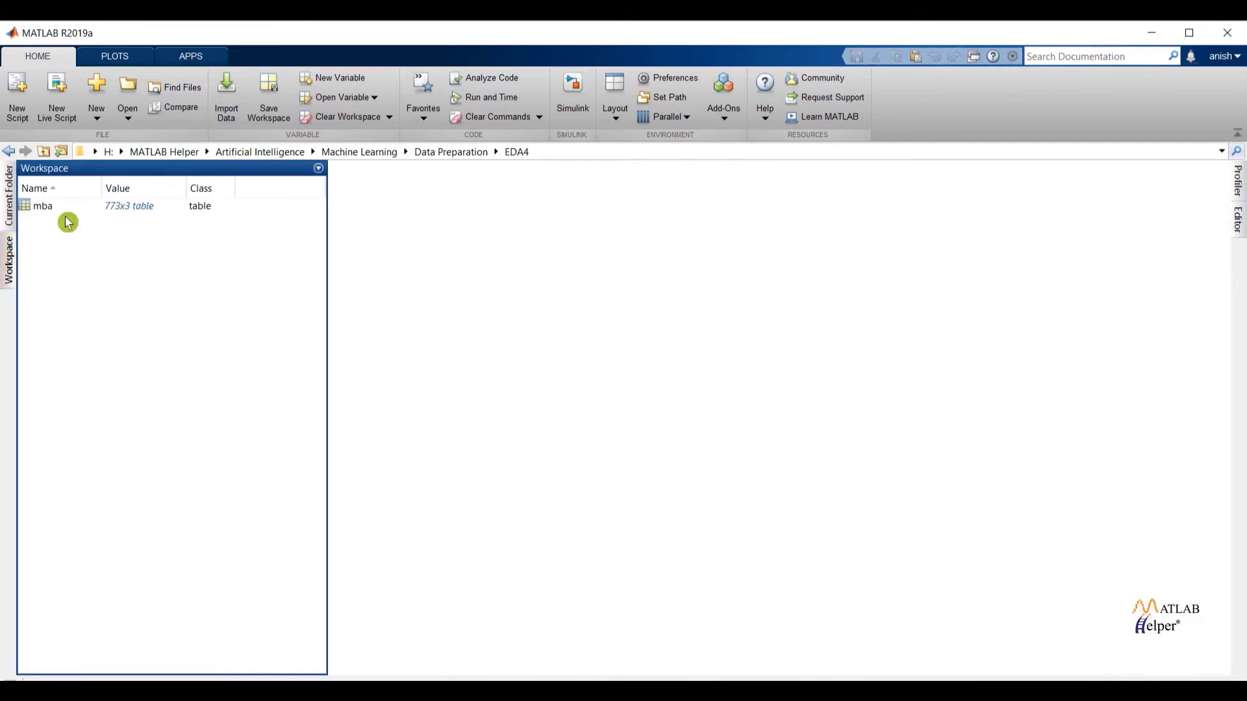
pyautogui.click(1238, 220)
pyautogui.moveTo(670, 323); pyautogui.dragTo(558, 325)
pyautogui.rightClick(579, 332)
pyautogui.click(601, 334)
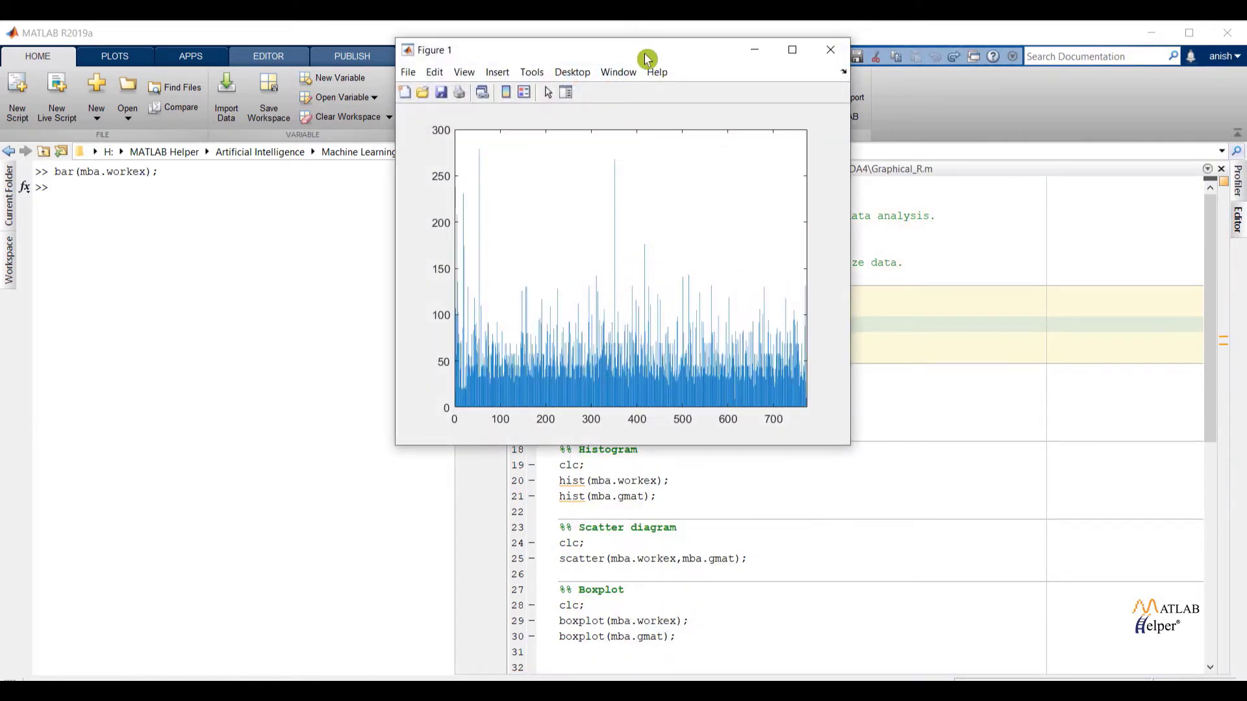
pyautogui.moveTo(647, 58); pyautogui.dragTo(632, 119)
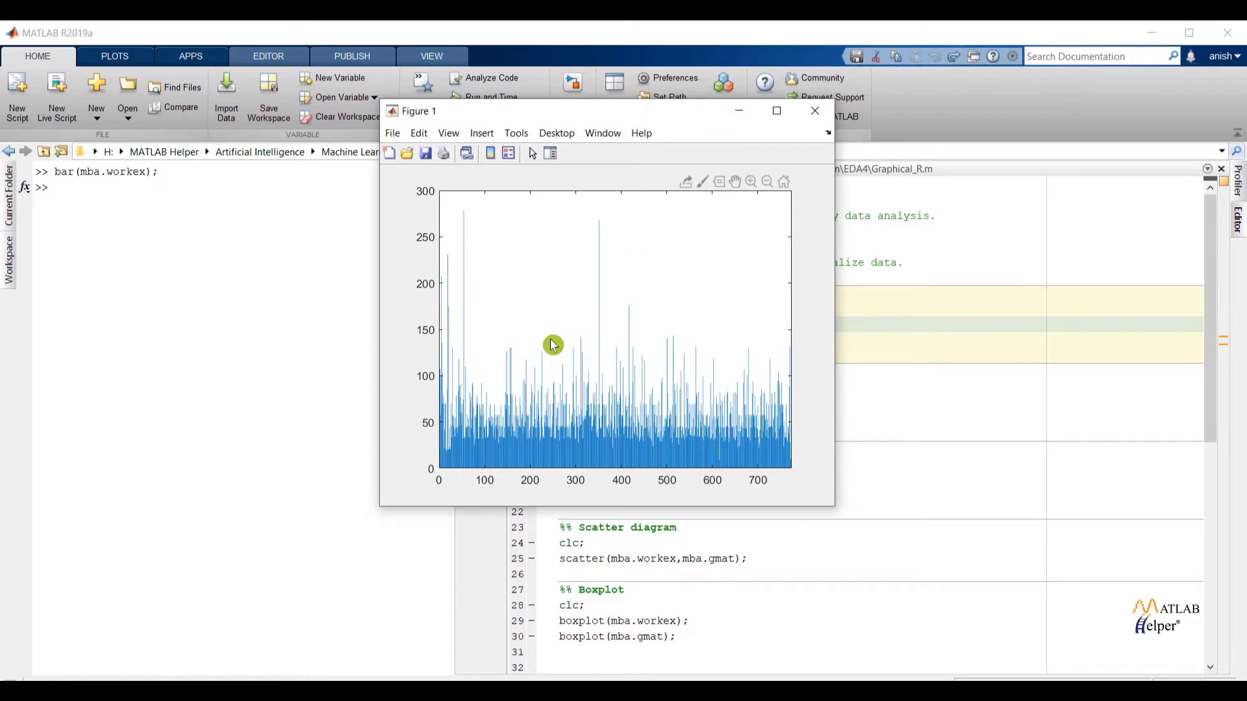
pyautogui.click(816, 112)
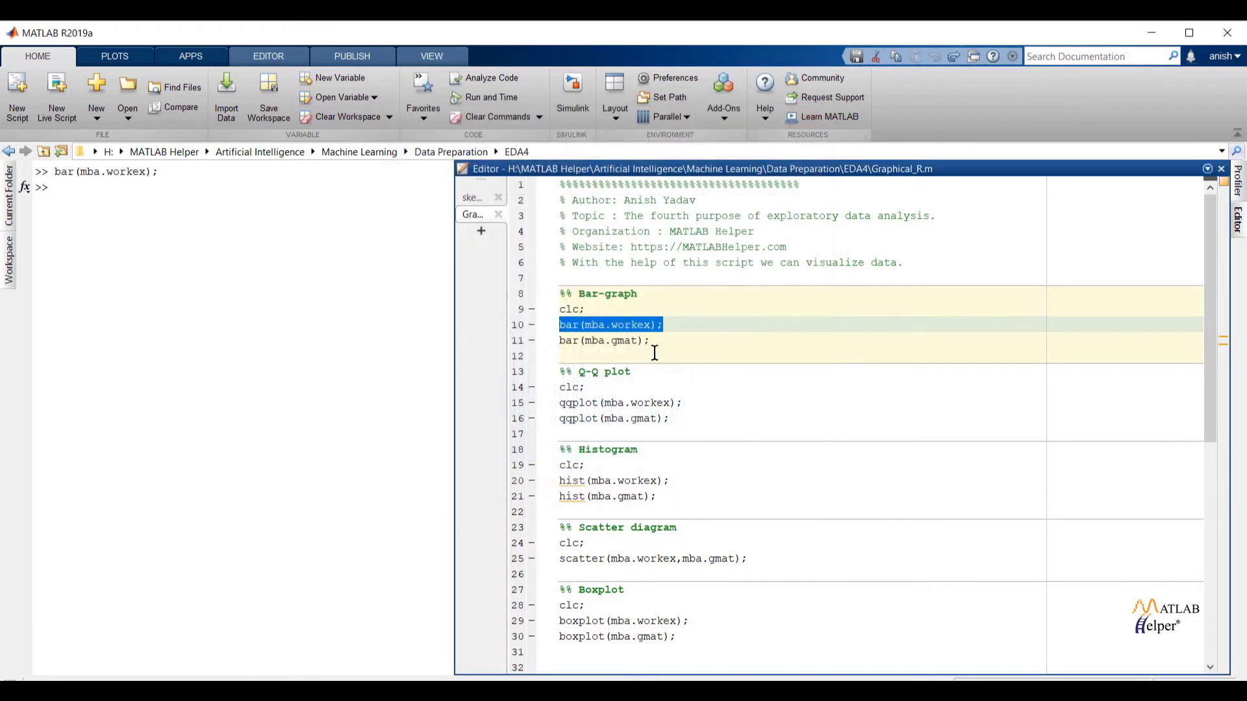
# Step: Plot a bar graph of mba.gmat by evaluating line 11
pyautogui.moveTo(651, 340); pyautogui.dragTo(560, 338)
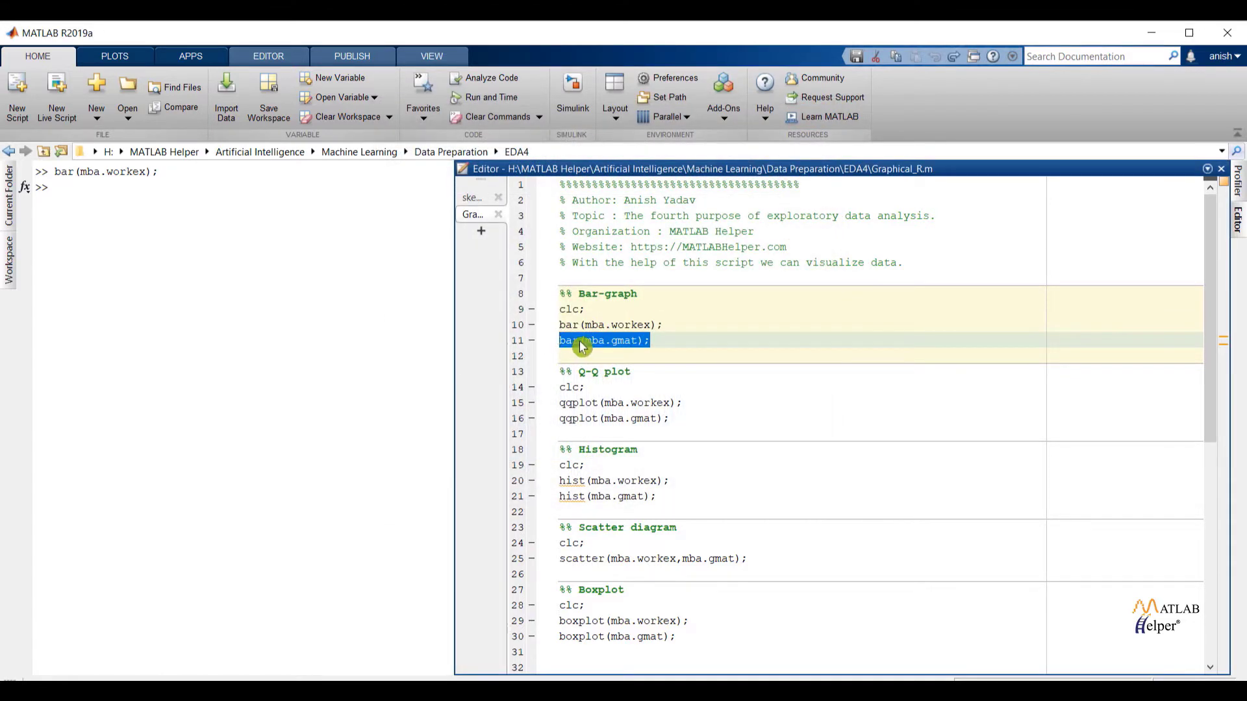
pyautogui.rightClick(580, 346)
pyautogui.click(619, 353)
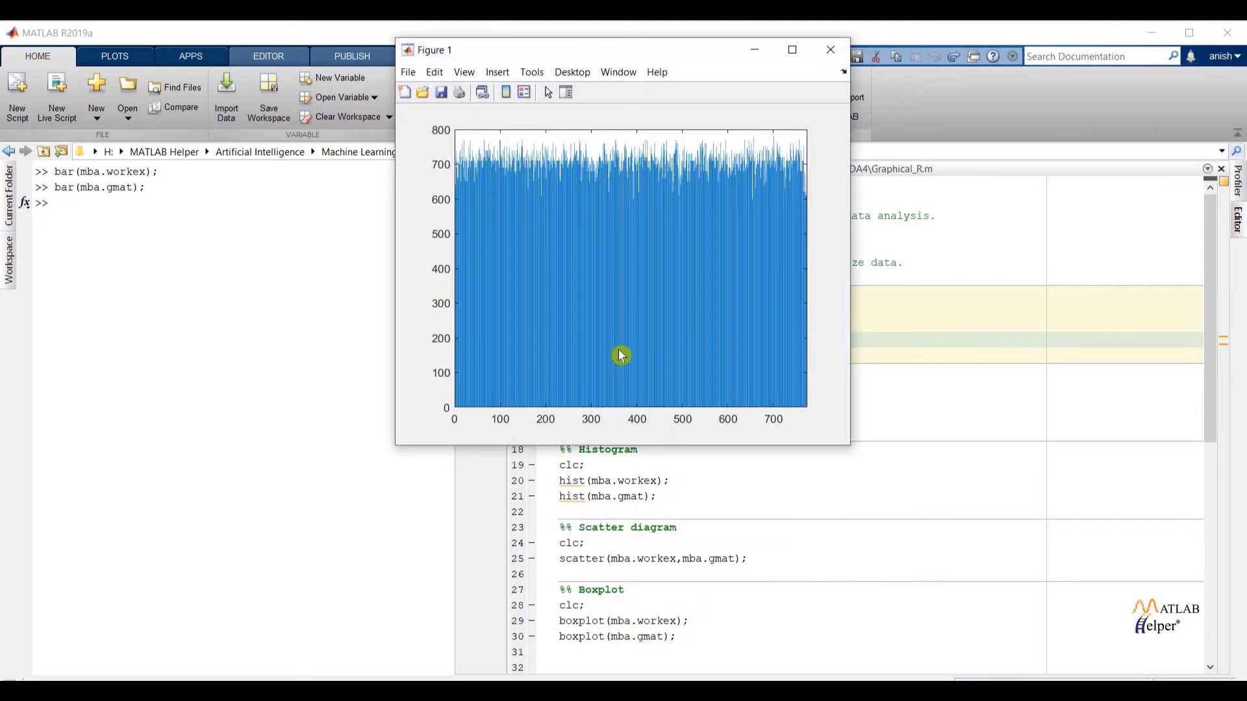
# Step: Close the gmat bar graph, then run qqplot(mba.workex), inspect it, and close it
pyautogui.click(830, 58)
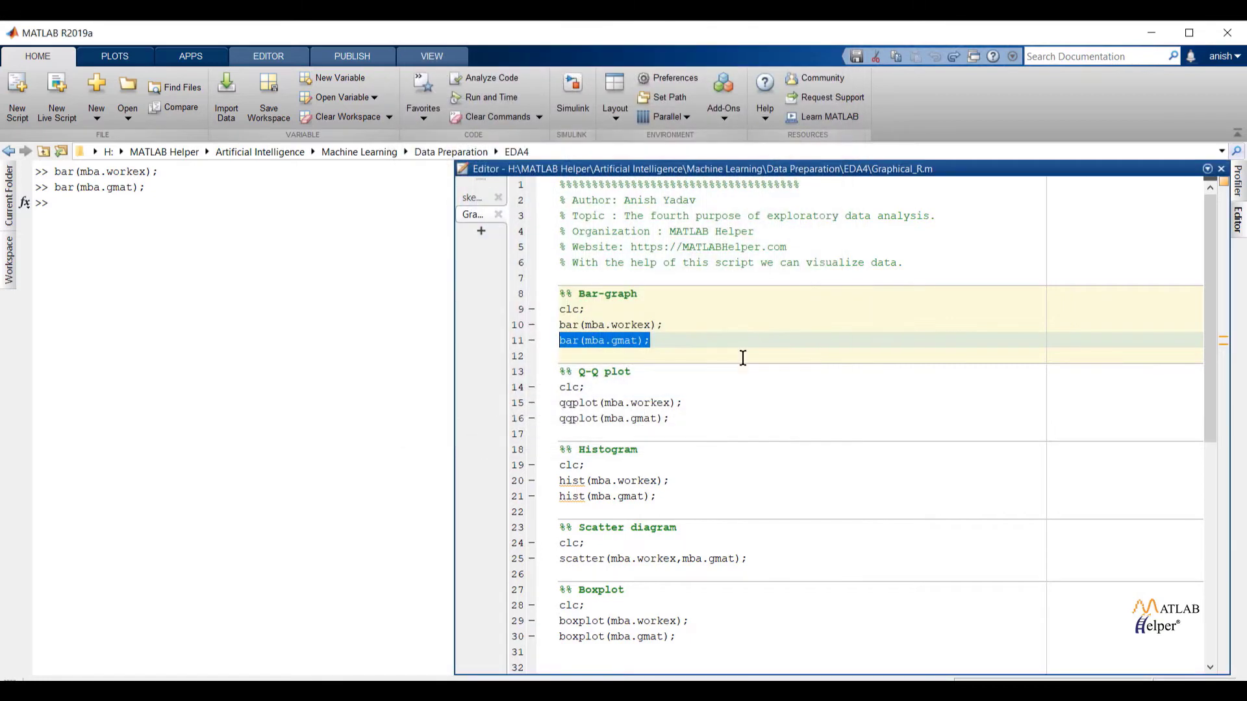
pyautogui.click(741, 417)
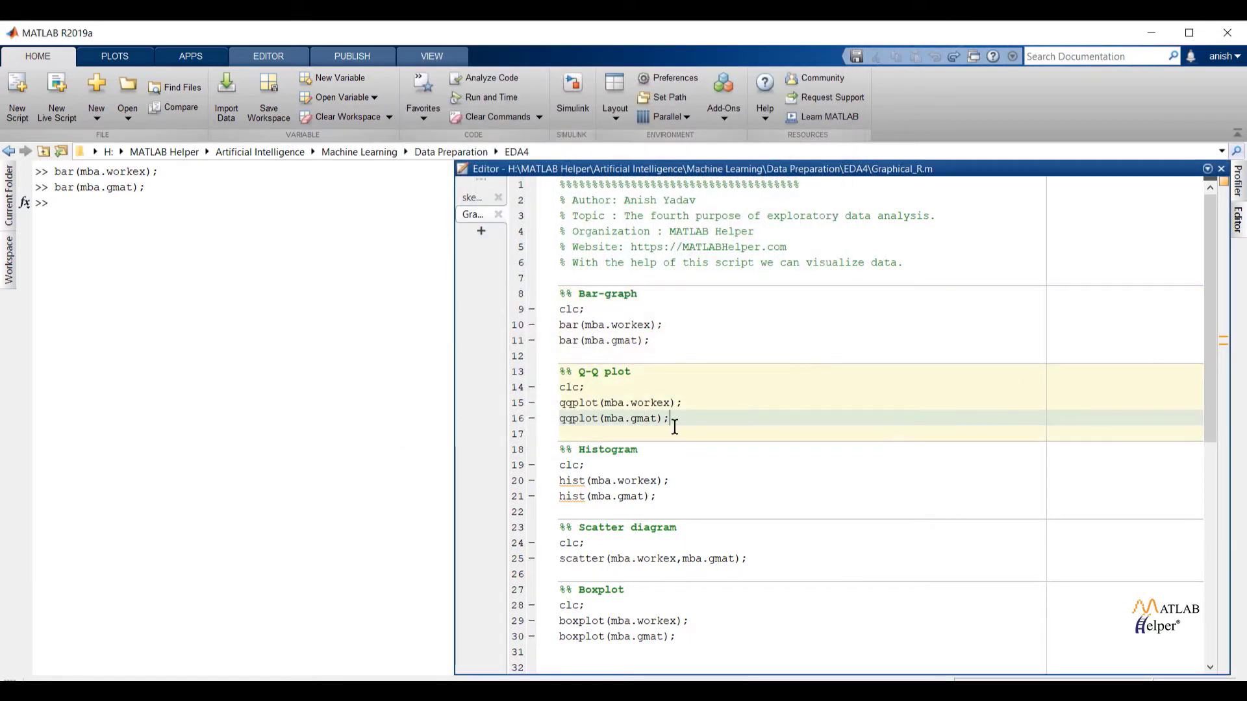
pyautogui.click(708, 402)
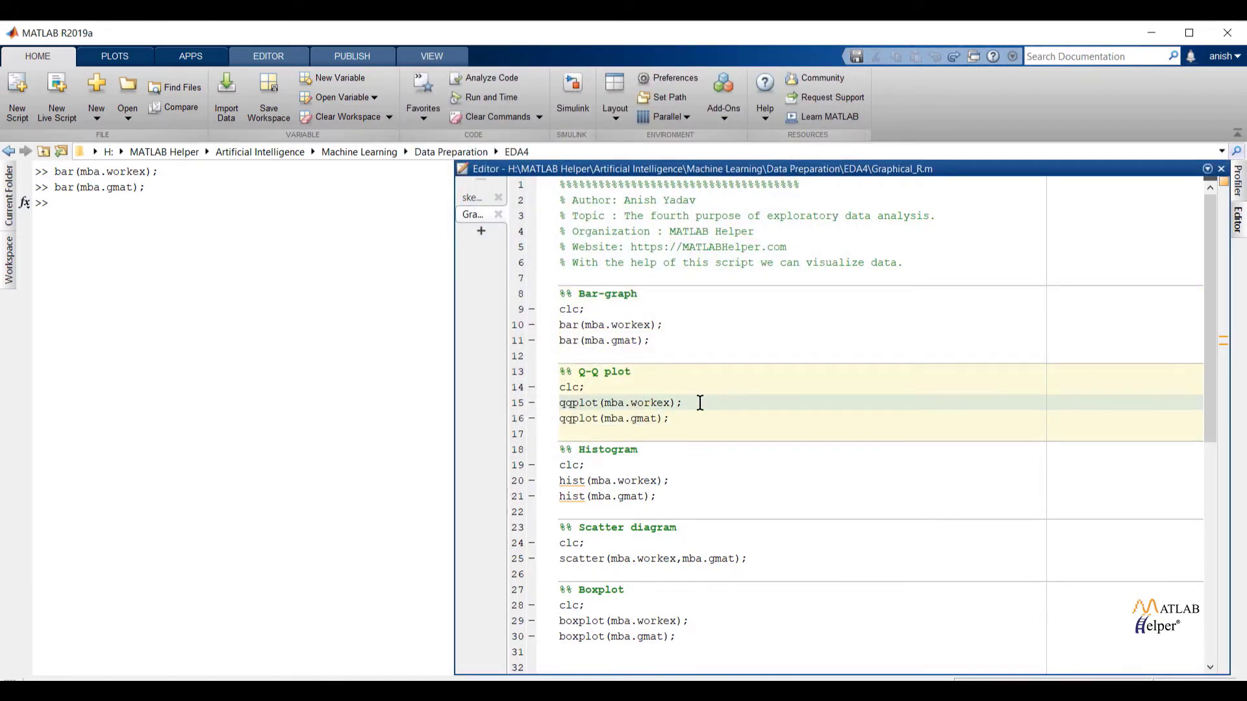
pyautogui.moveTo(691, 403); pyautogui.dragTo(559, 404)
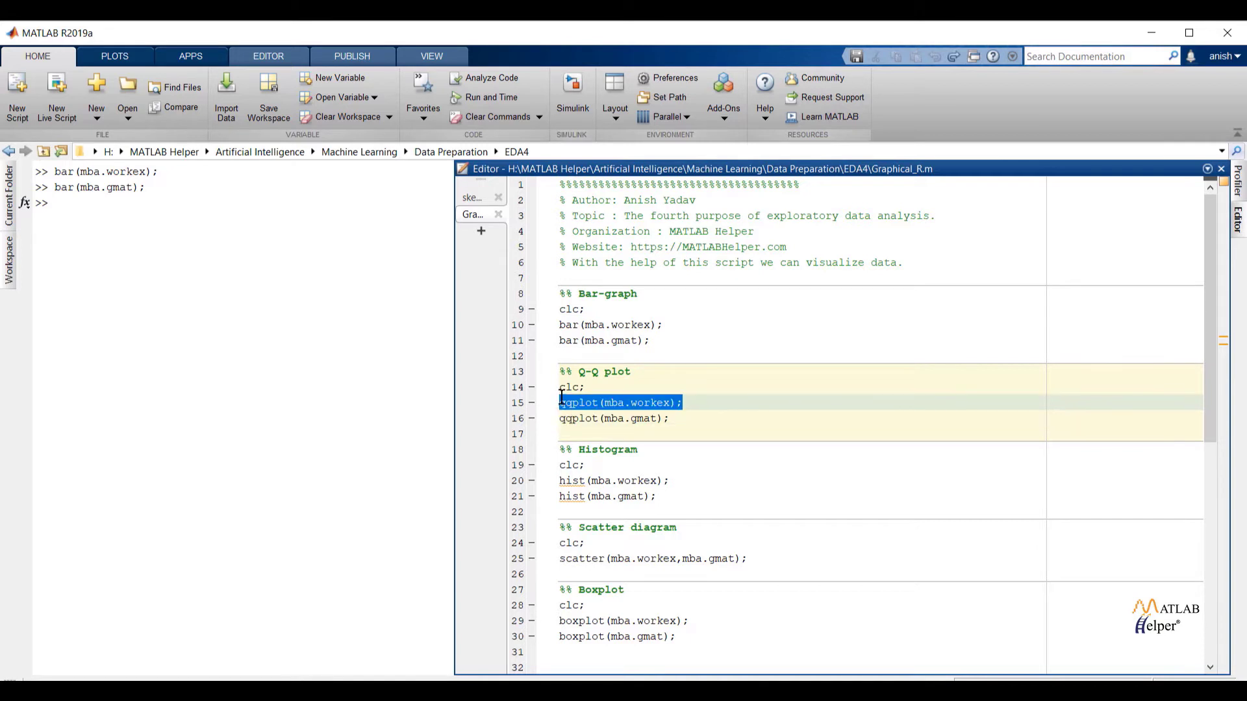
pyautogui.moveTo(561, 401); pyautogui.dragTo(685, 400)
pyautogui.rightClick(669, 404)
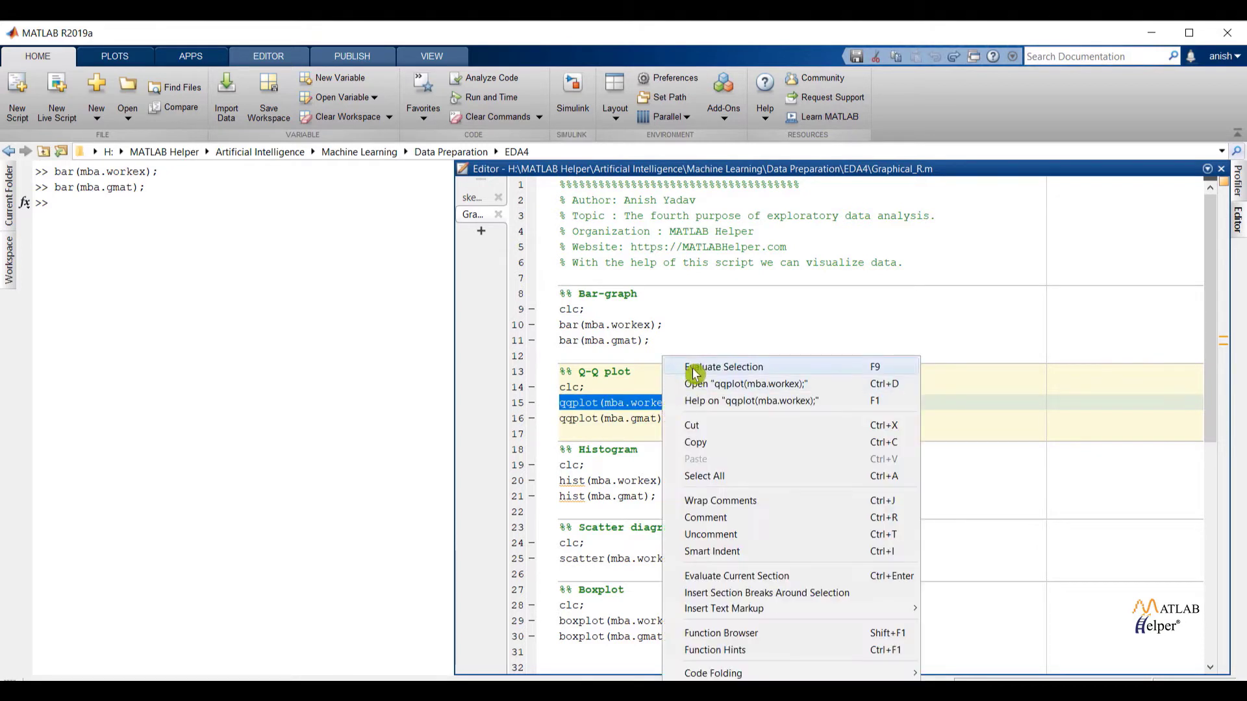
pyautogui.click(693, 368)
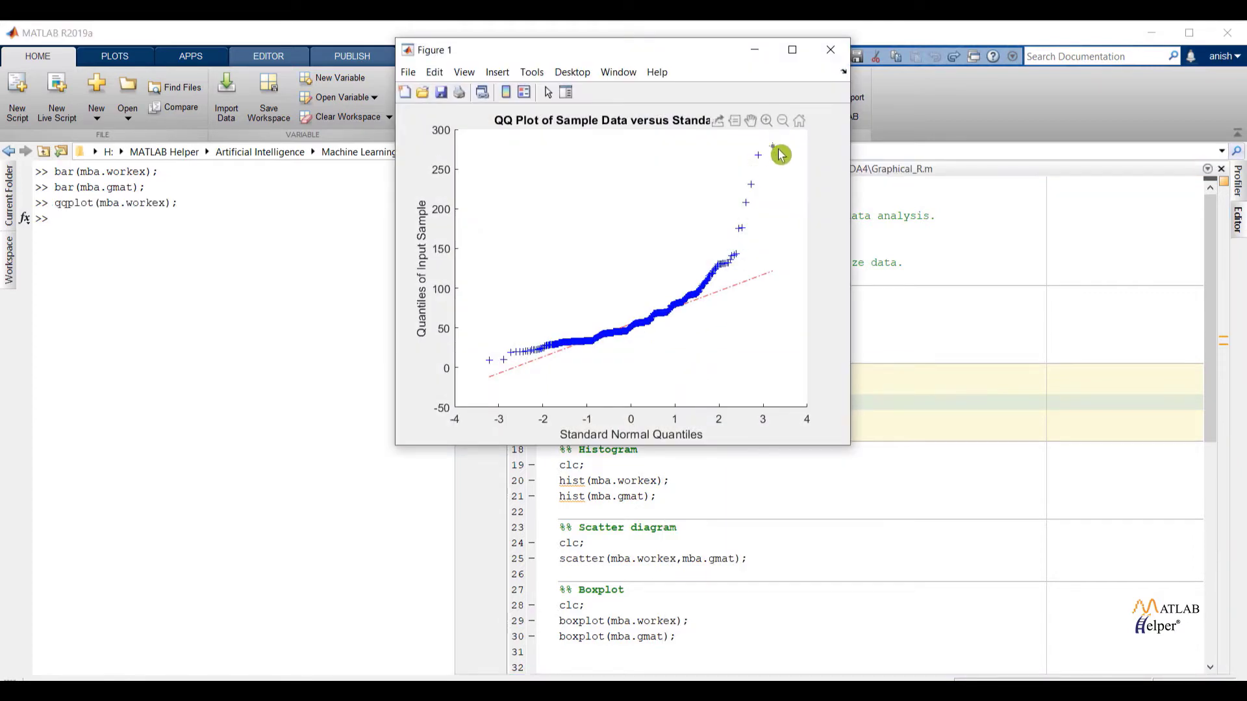
pyautogui.moveTo(780, 155)
pyautogui.click(829, 58)
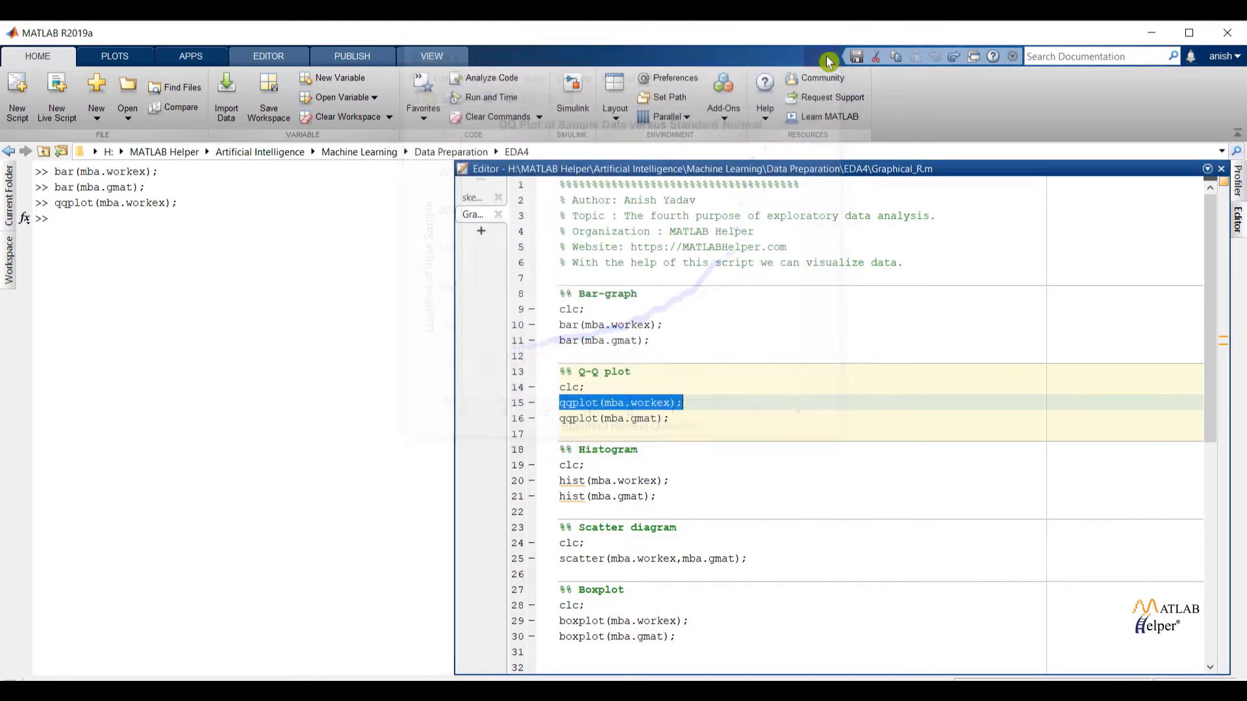
# Step: Run qqplot(mba.gmat) from line 16 and close the resulting figure
pyautogui.click(676, 419)
pyautogui.moveTo(676, 419); pyautogui.dragTo(561, 418)
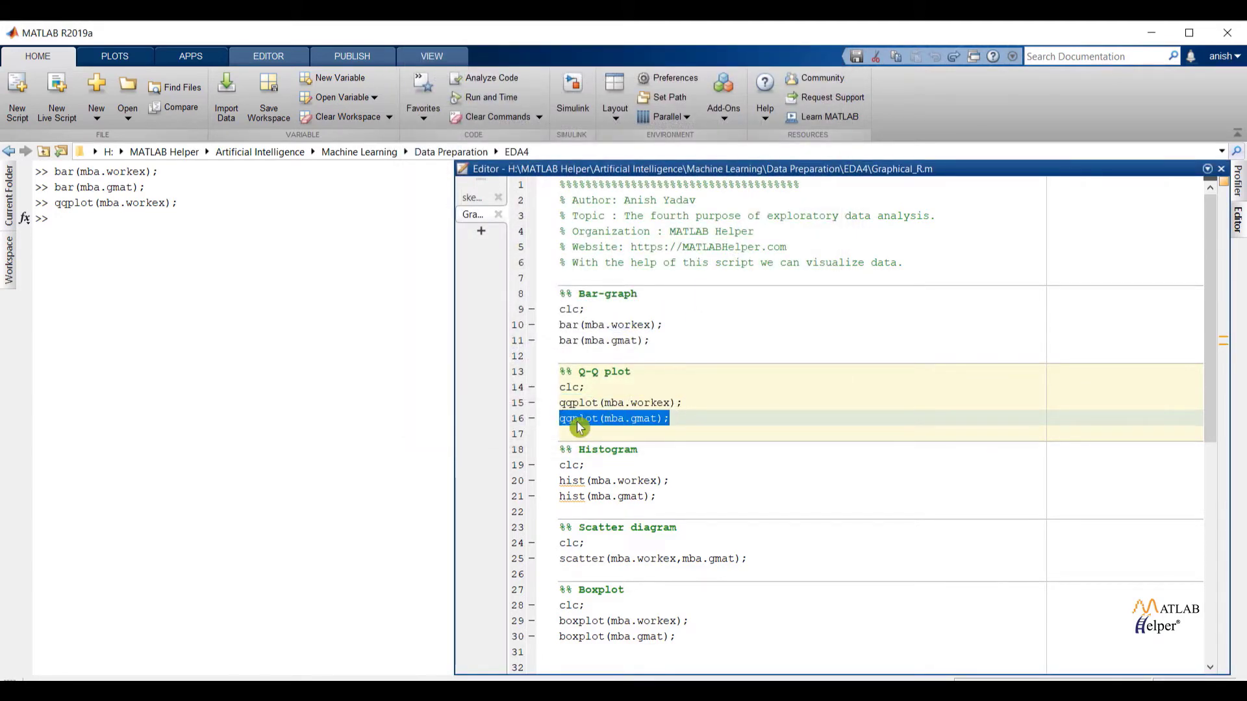
pyautogui.rightClick(577, 423)
pyautogui.click(602, 367)
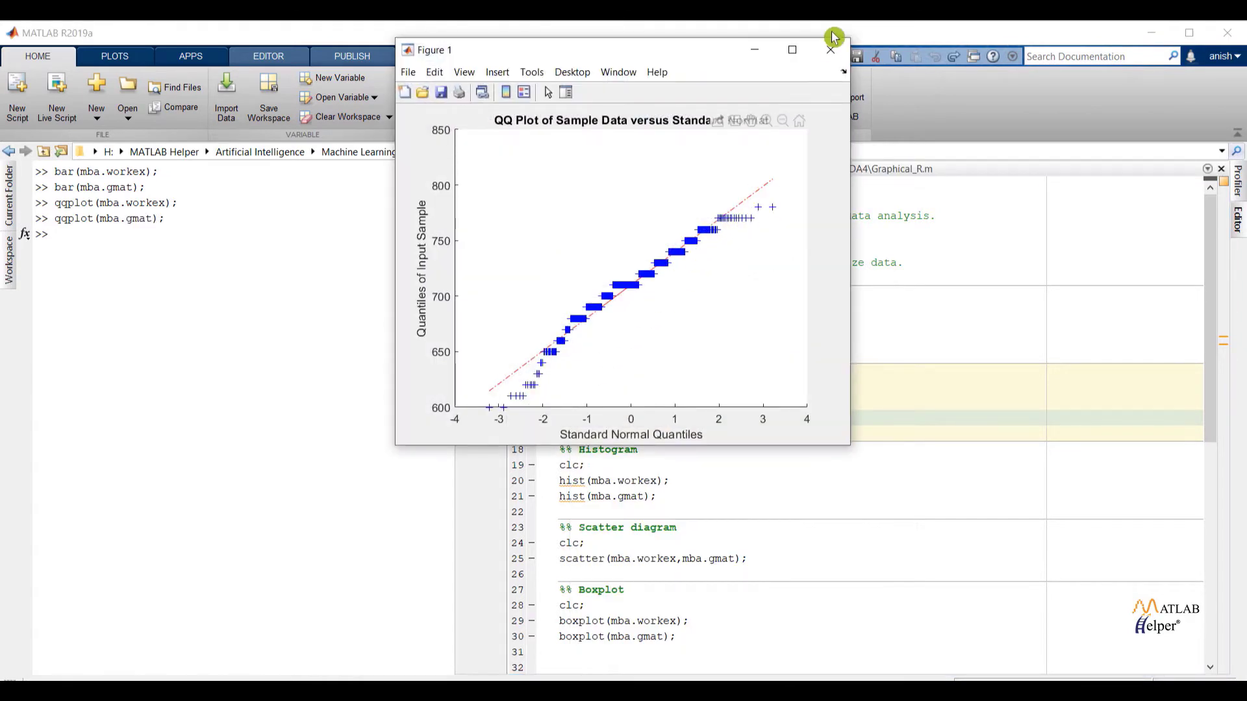
pyautogui.click(832, 52)
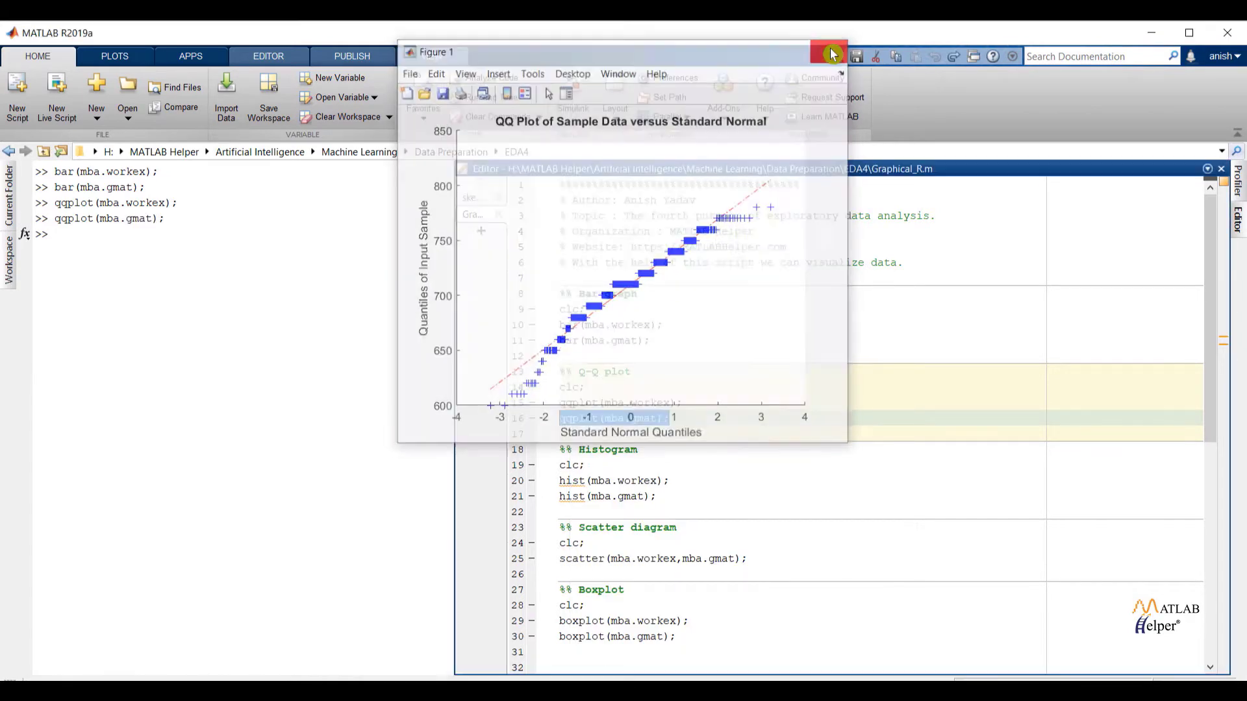
# Step: Plot a histogram of mba.workex with hist, then close that figure
pyautogui.click(705, 488)
pyautogui.click(701, 481)
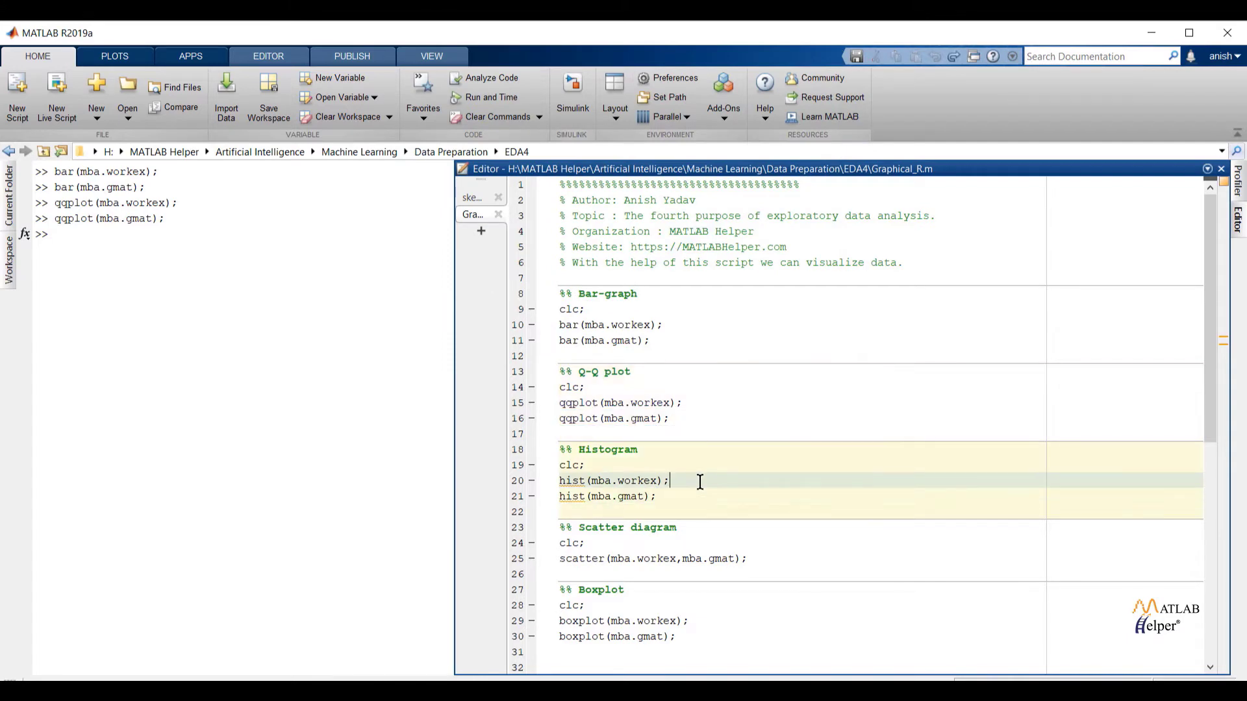
pyautogui.moveTo(688, 480); pyautogui.dragTo(564, 481)
pyautogui.rightClick(577, 482)
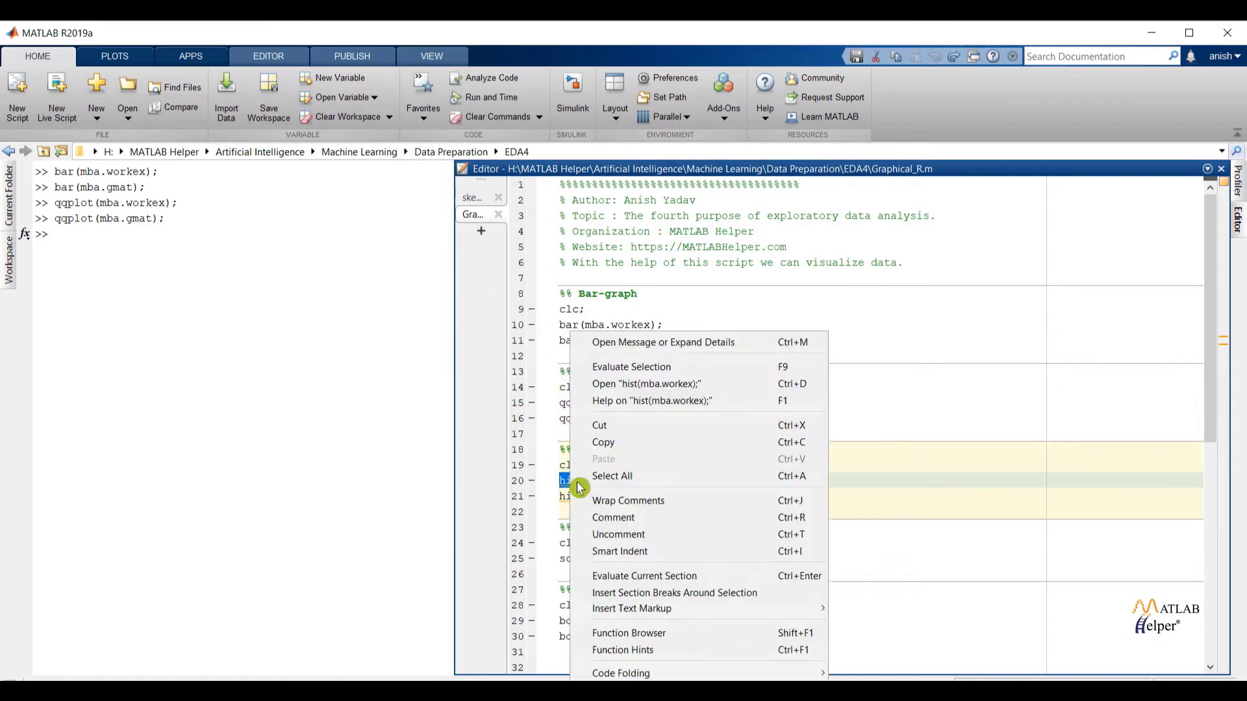
pyautogui.click(613, 367)
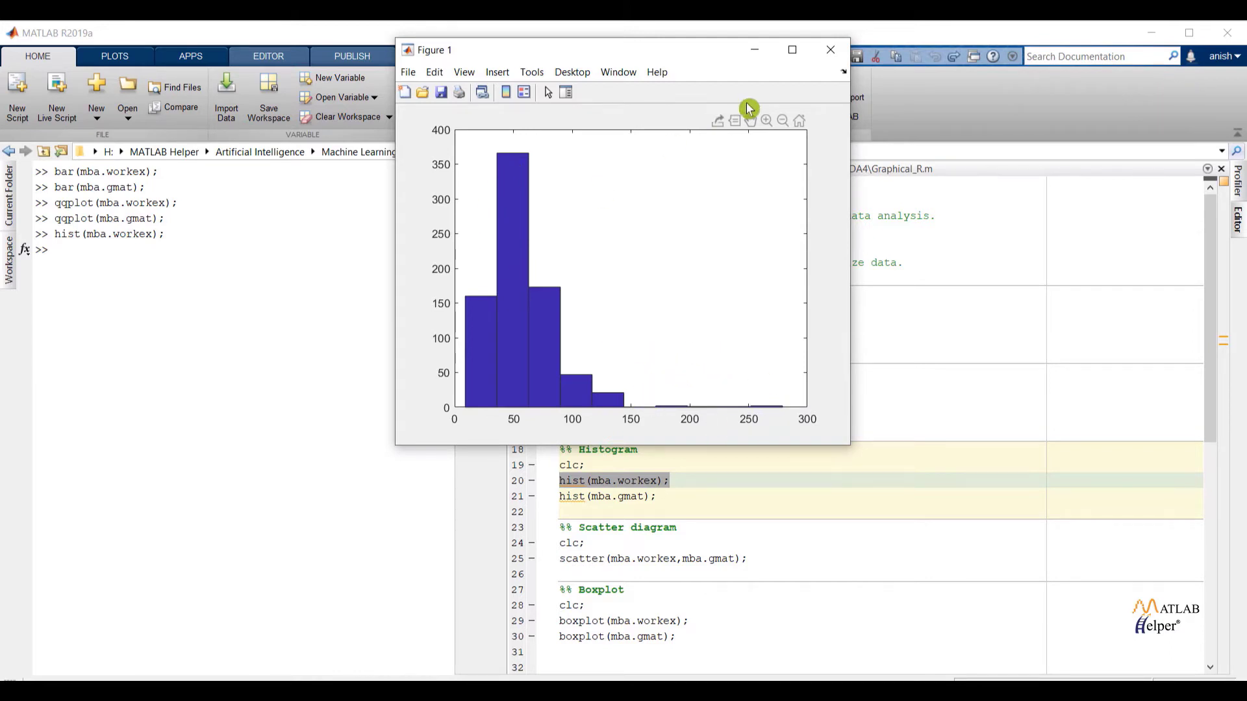
pyautogui.click(831, 49)
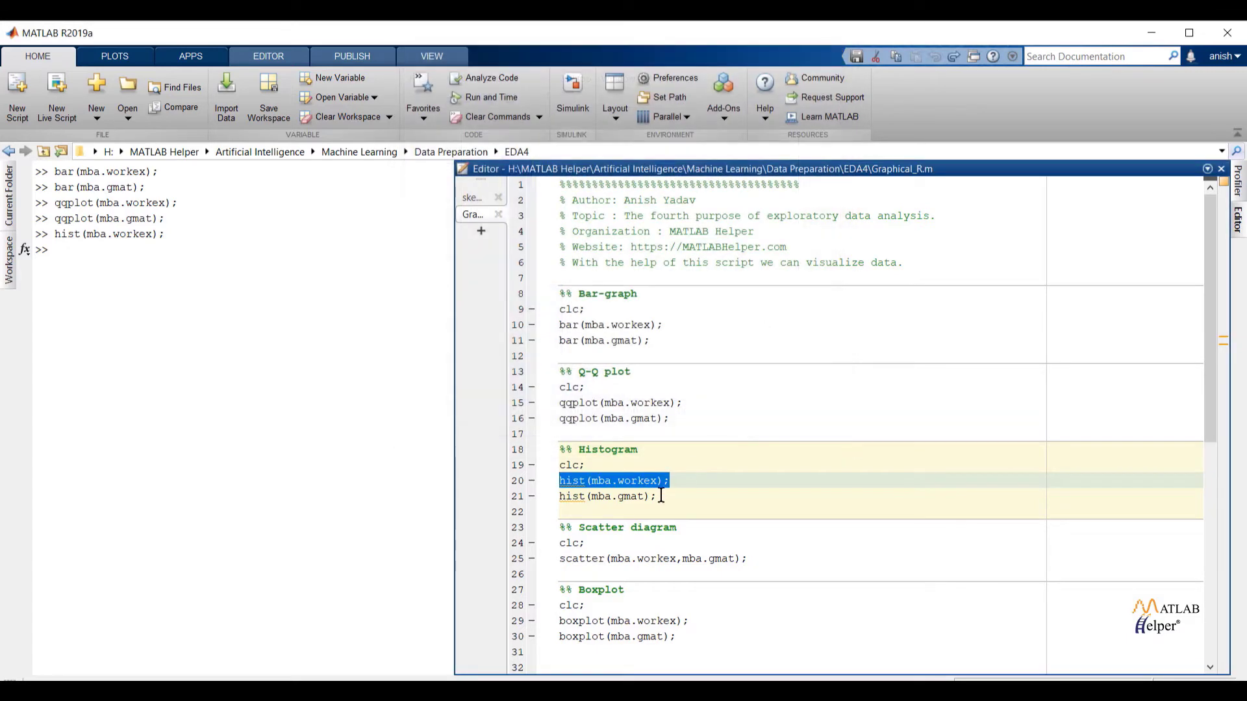
# Step: Evaluate hist(mba.gmat) on line 21 to show the gmat histogram
pyautogui.moveTo(660, 496); pyautogui.dragTo(560, 496)
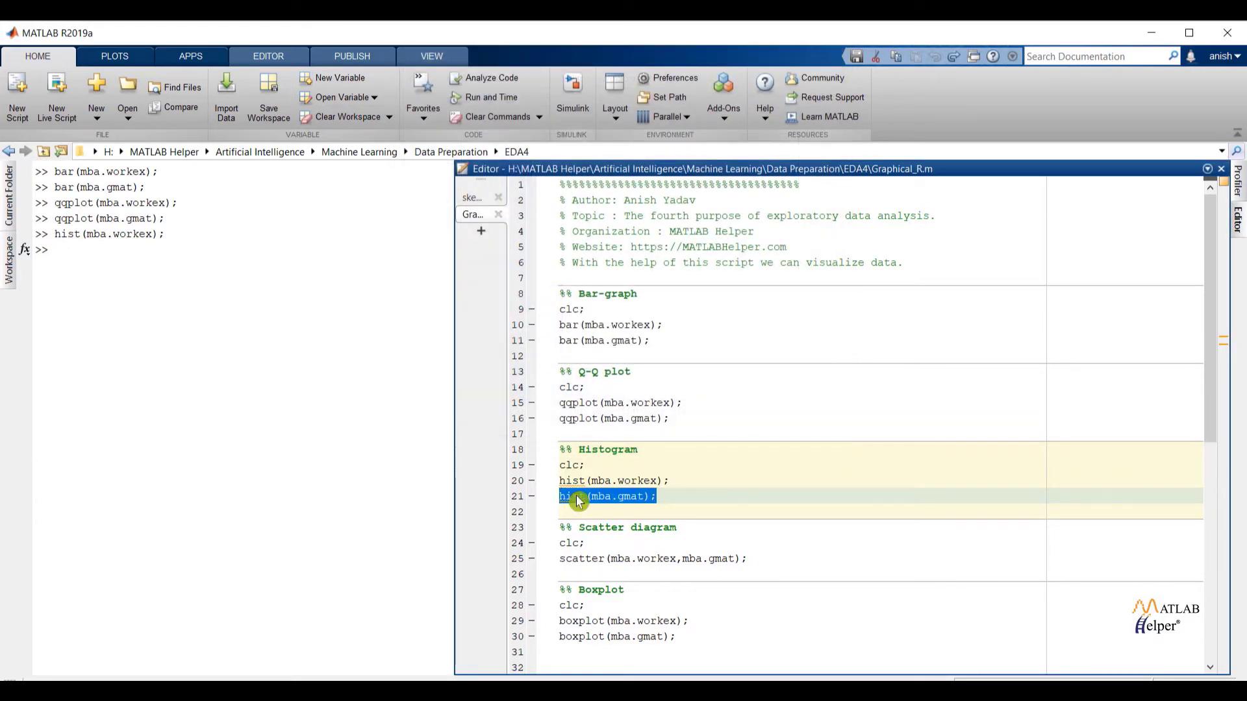
pyautogui.rightClick(572, 496)
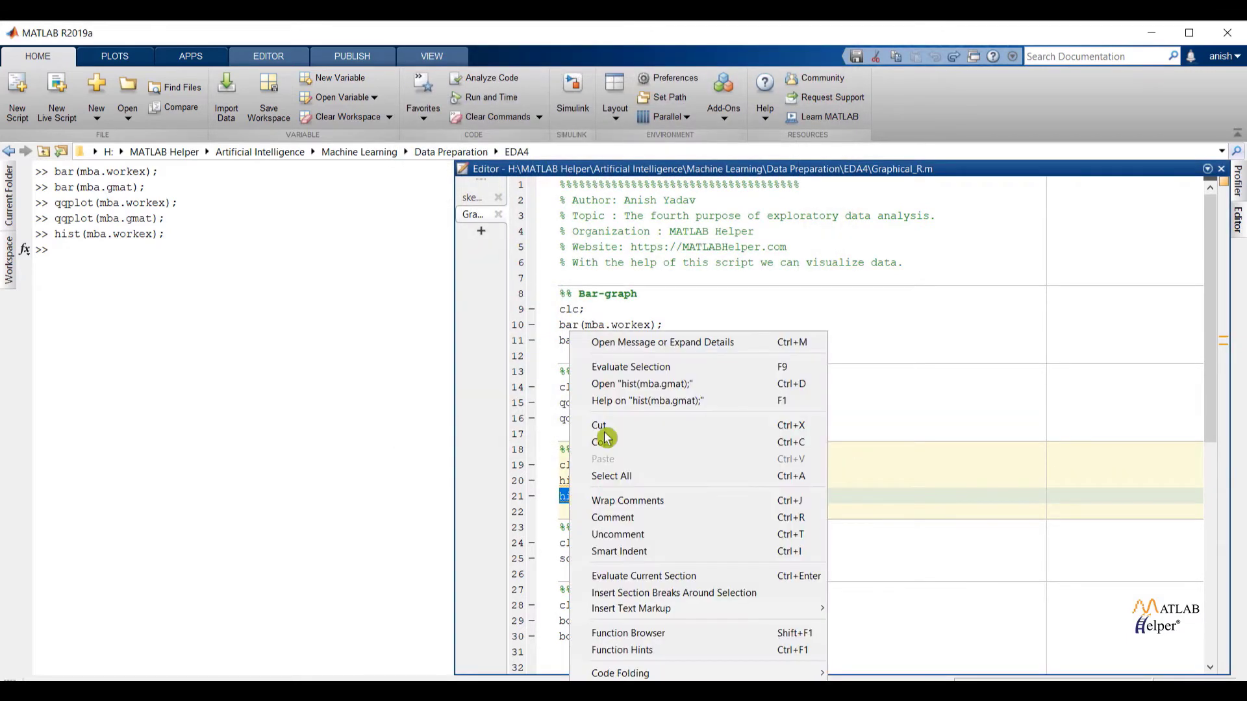
pyautogui.click(621, 367)
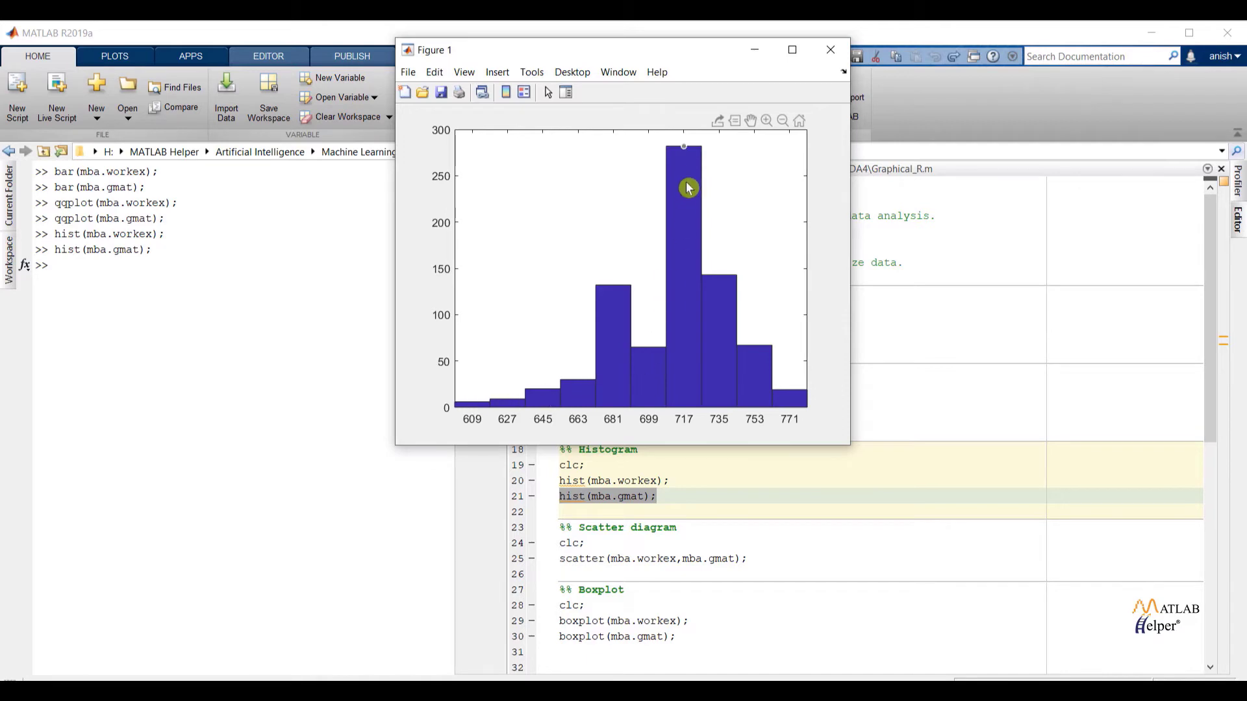
# Step: Close the gmat histogram, run scatter(mba.workex,mba.gmat) from line 25, then close the plot
pyautogui.click(840, 54)
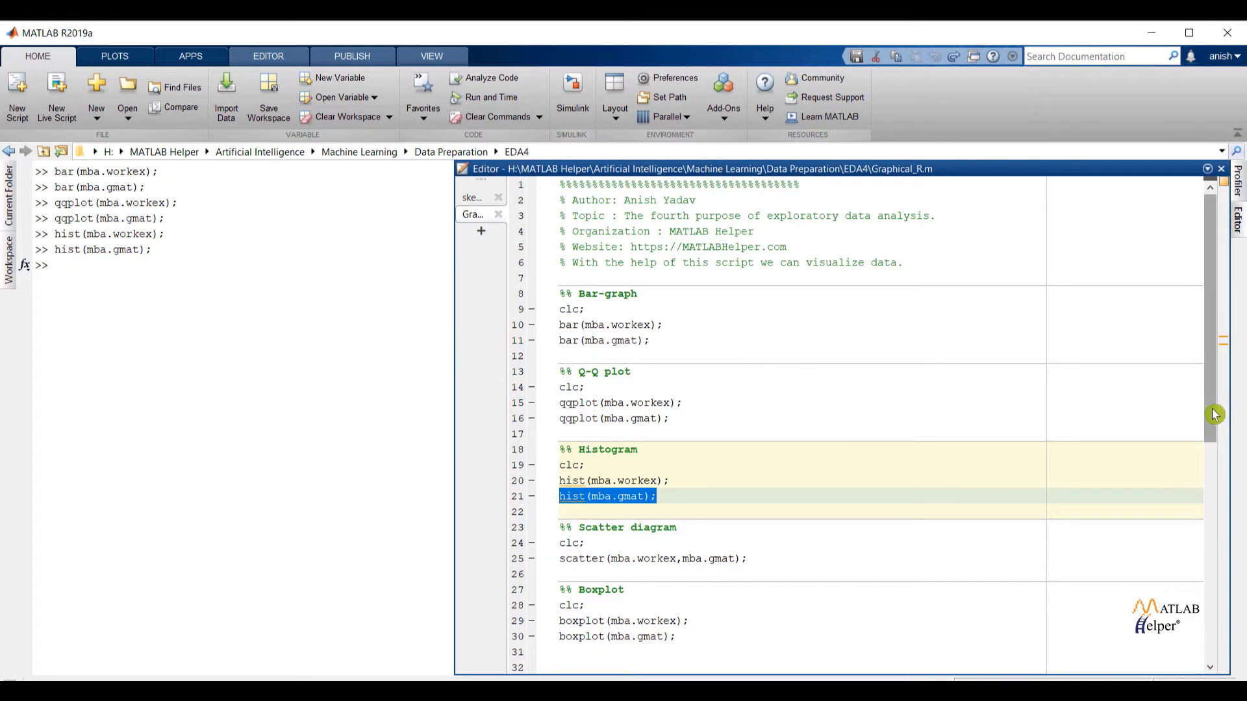
pyautogui.scroll(-4, 1202, 501)
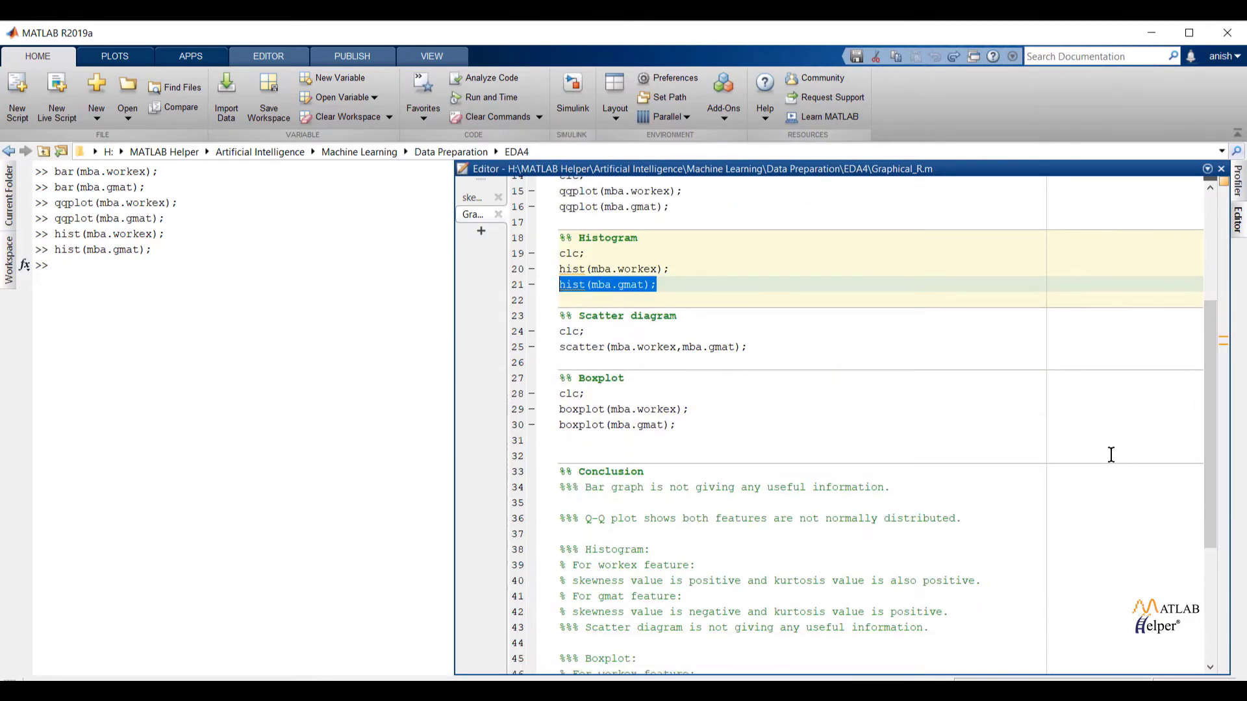
pyautogui.click(1124, 335)
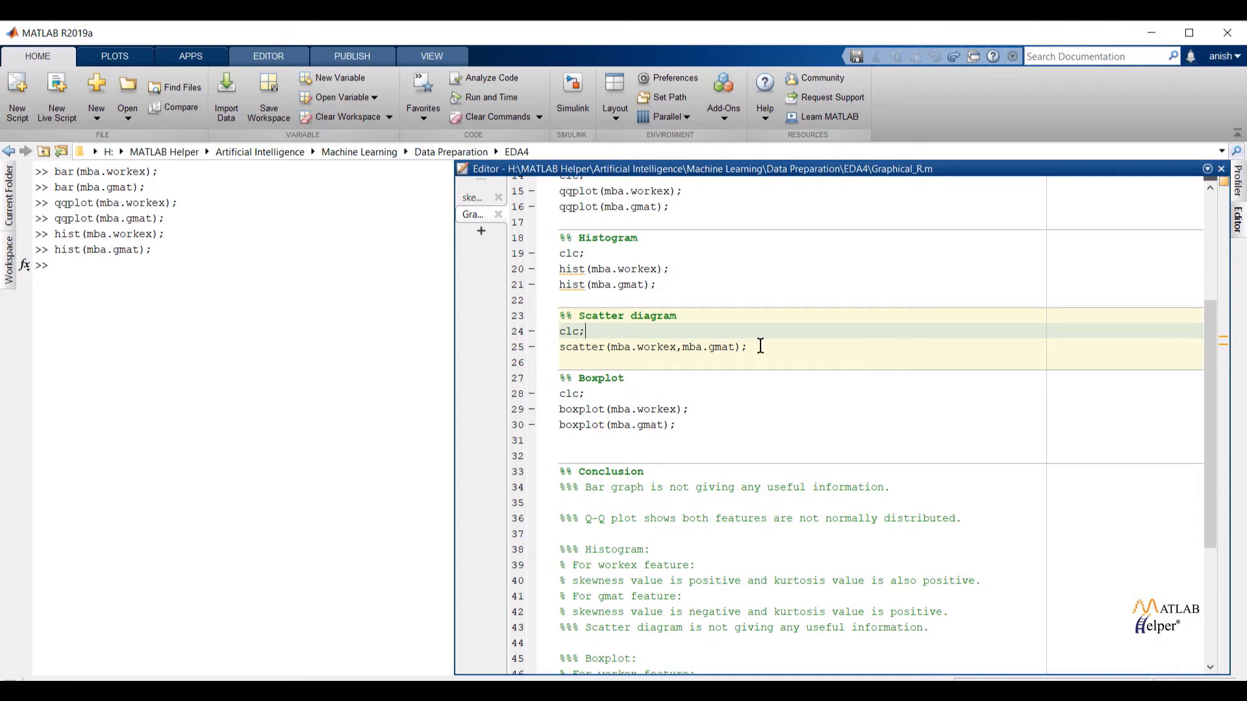
pyautogui.moveTo(761, 346); pyautogui.dragTo(563, 346)
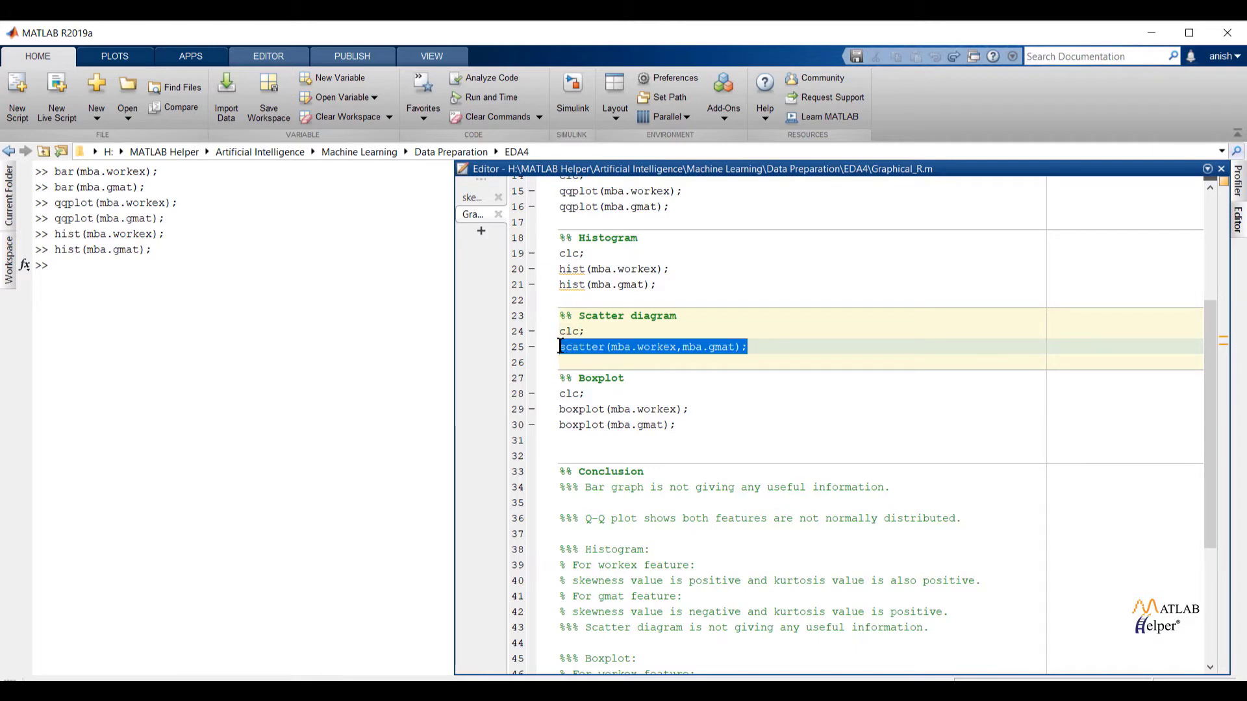
pyautogui.rightClick(575, 350)
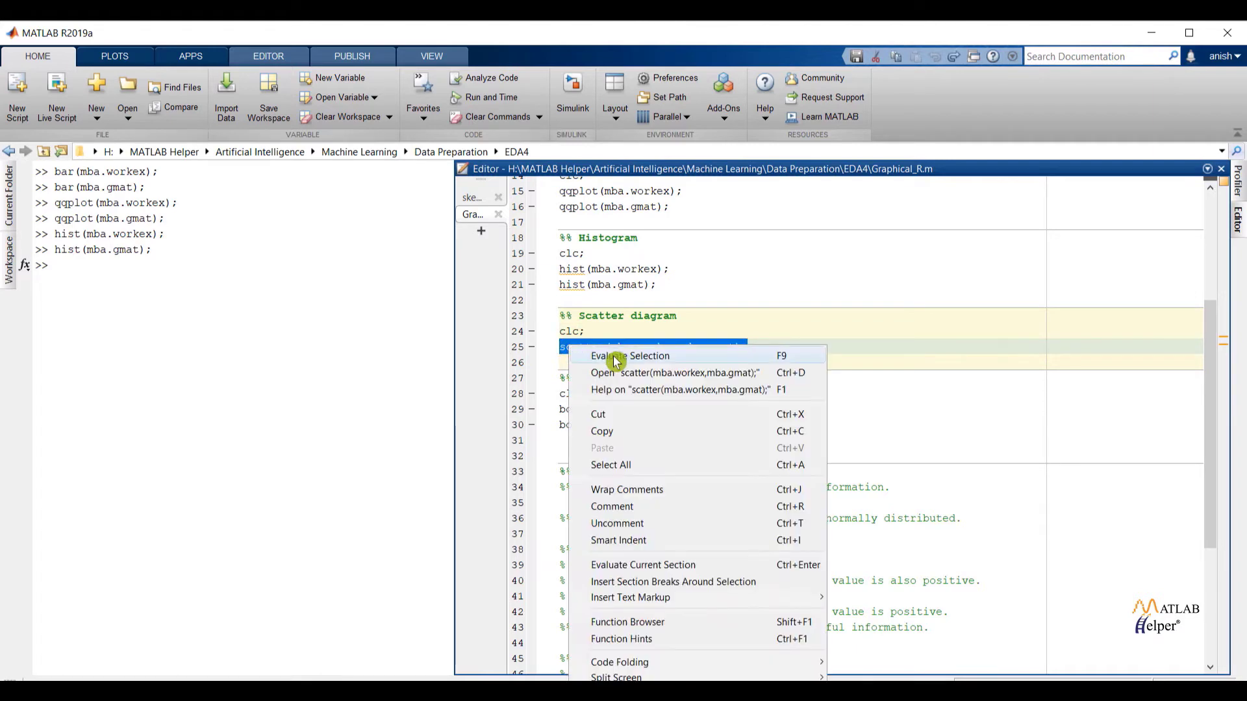
pyautogui.click(614, 356)
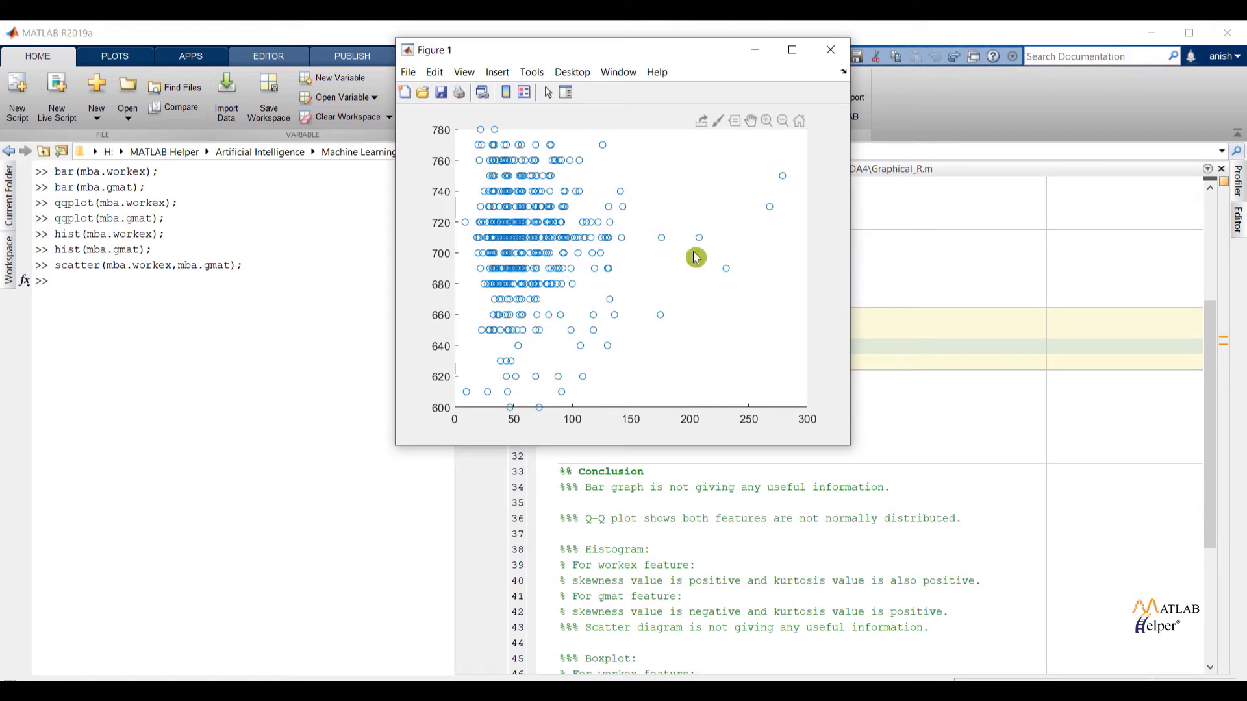
pyautogui.click(830, 50)
# Step: Draw boxplot(mba.workex) from line 29 and close the figure
pyautogui.click(697, 406)
pyautogui.moveTo(697, 406); pyautogui.dragTo(558, 409)
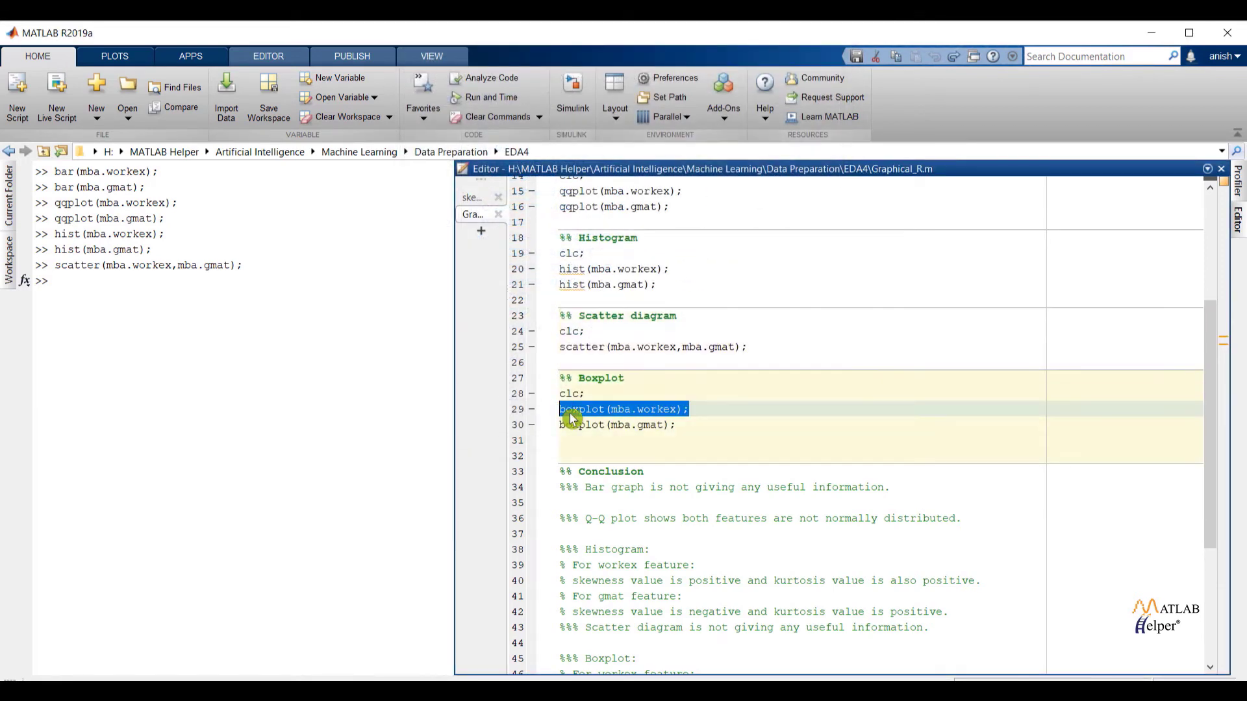
pyautogui.rightClick(574, 408)
pyautogui.click(597, 368)
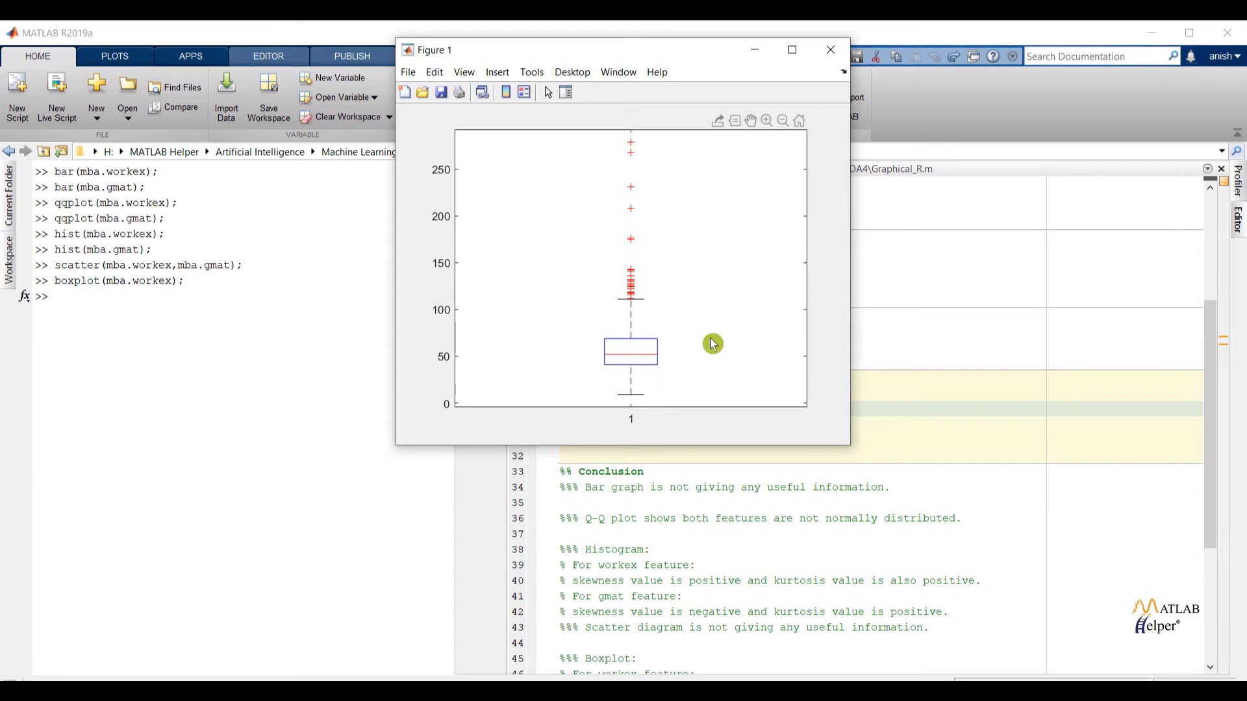
pyautogui.click(834, 57)
# Step: Draw boxplot(mba.gmat) from line 30 and close the figure
pyautogui.moveTo(680, 425)
pyautogui.mouseDown()
pyautogui.moveTo(569, 421)
pyautogui.moveTo(677, 425)
pyautogui.mouseUp()
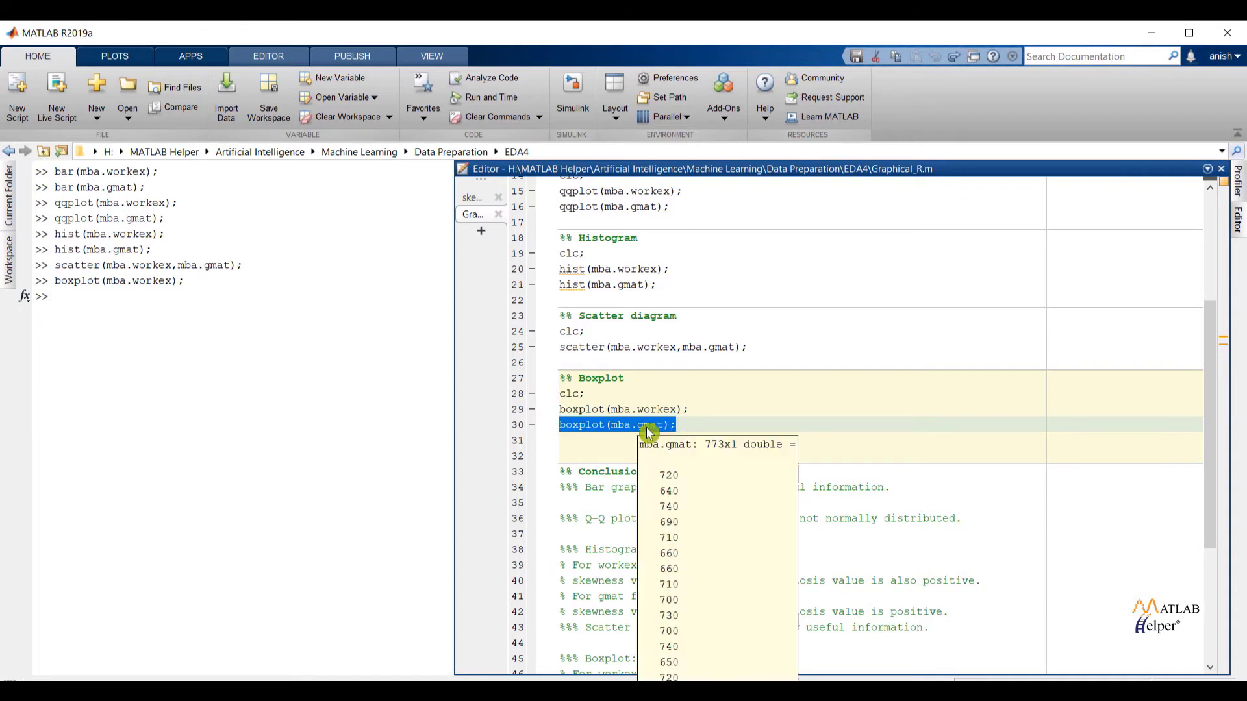
pyautogui.rightClick(646, 425)
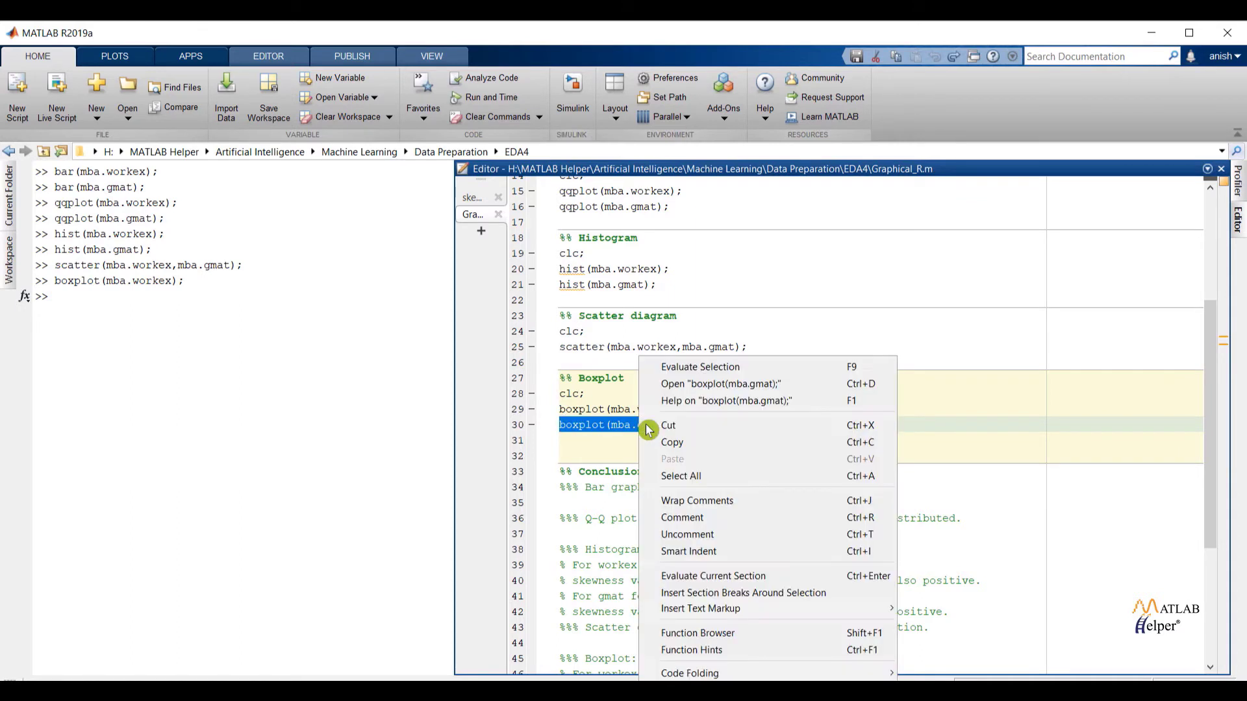
pyautogui.click(680, 368)
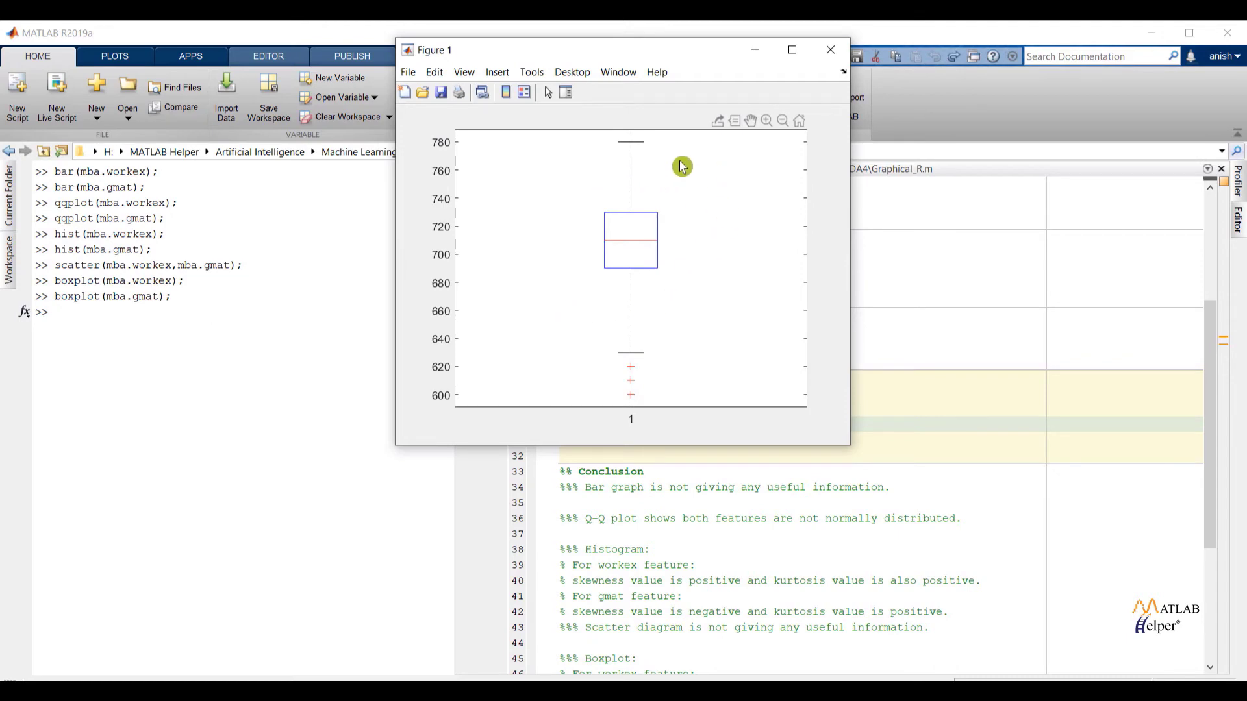
pyautogui.click(831, 50)
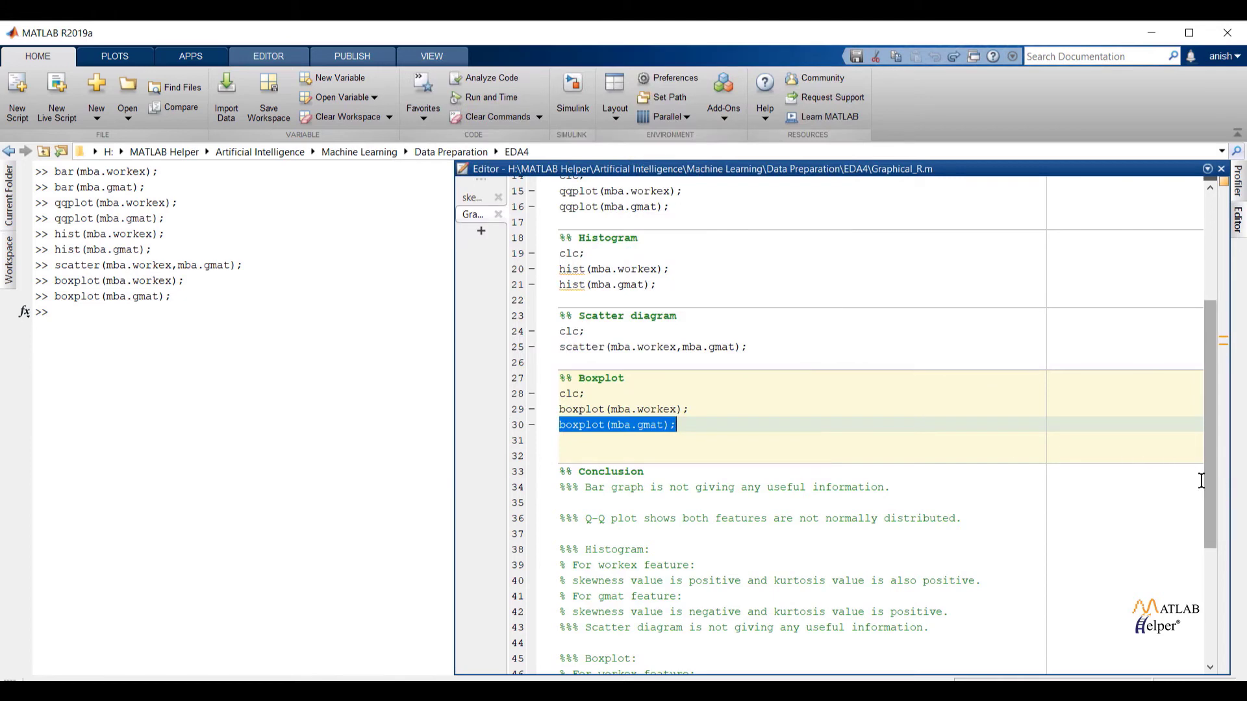
pyautogui.scroll(-4, 1199, 570)
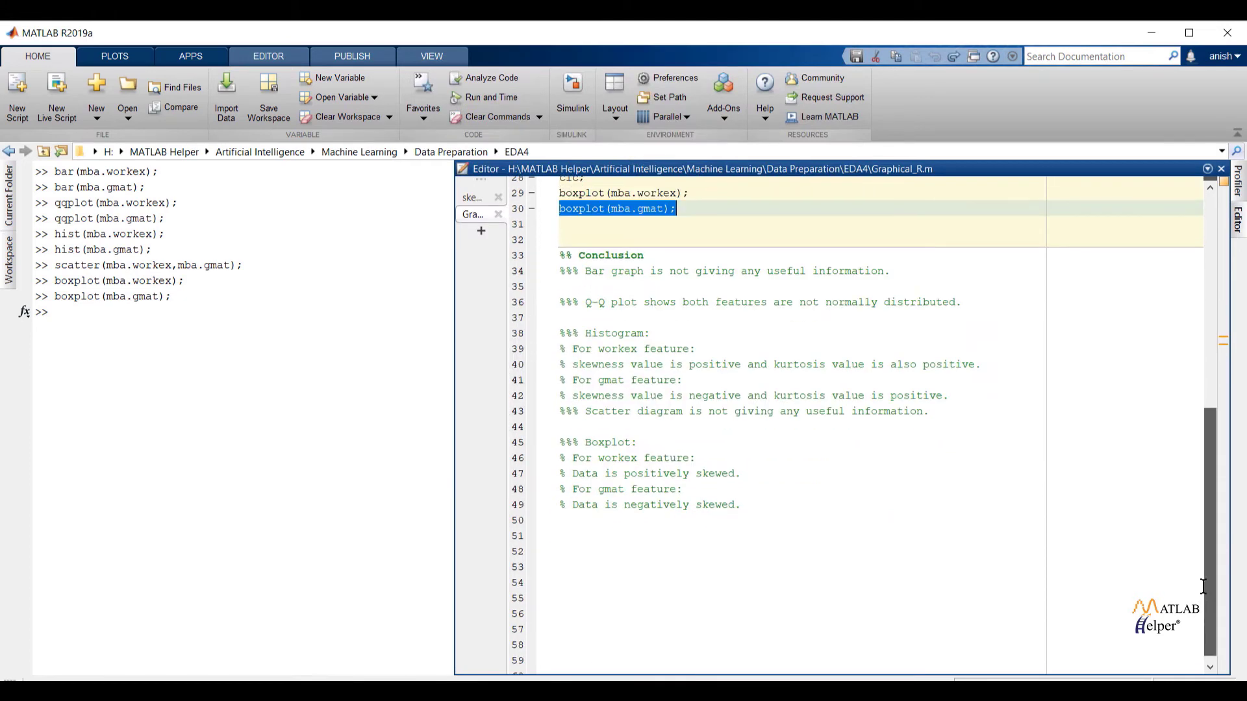
pyautogui.click(906, 496)
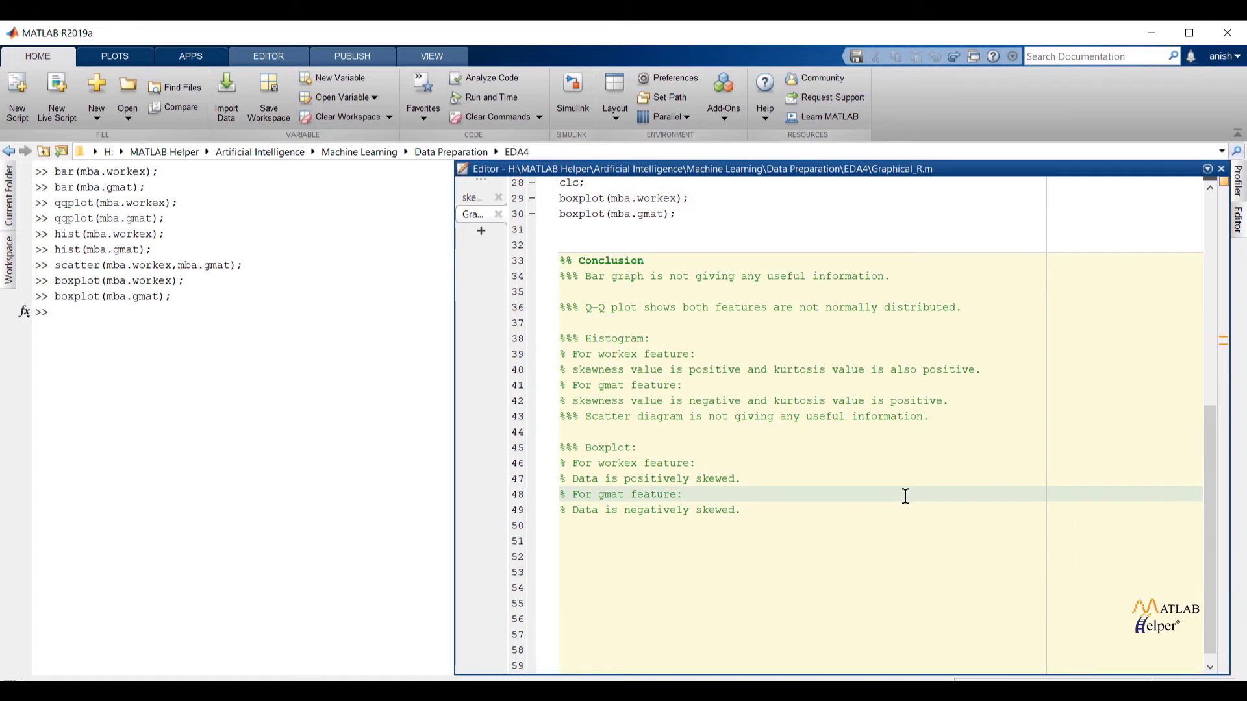
pyautogui.click(937, 290)
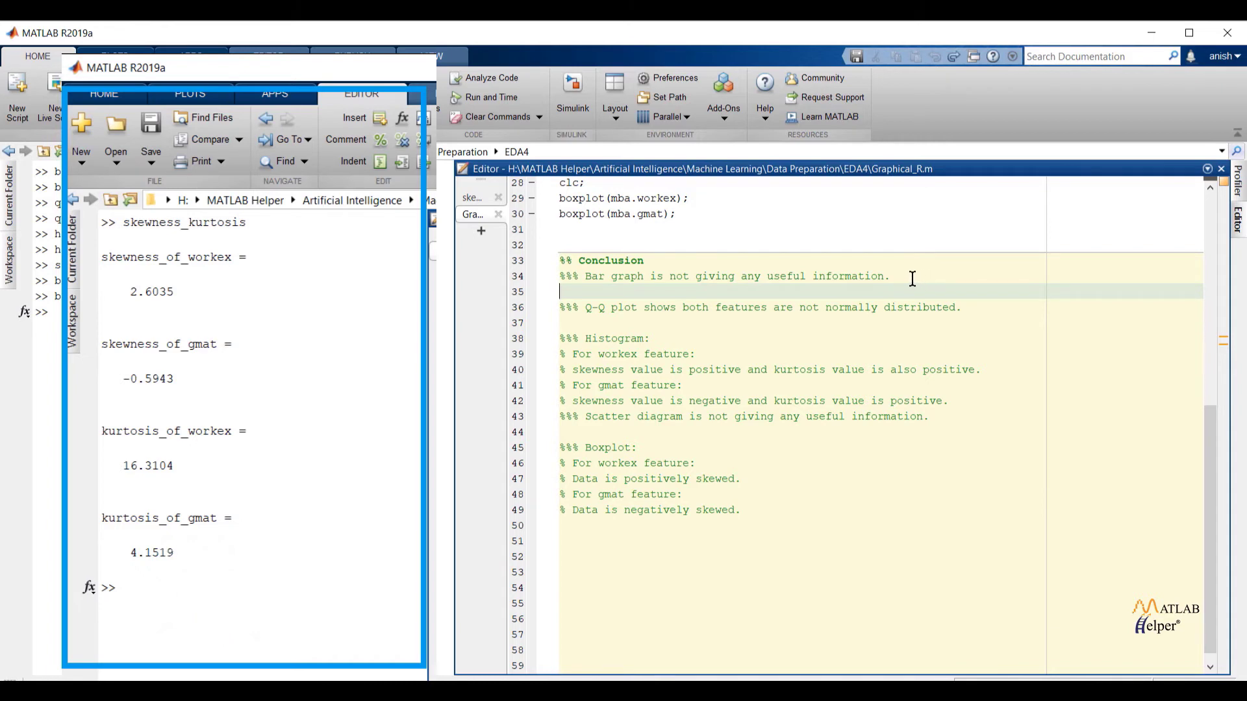
pyautogui.moveTo(912, 277); pyautogui.dragTo(564, 264)
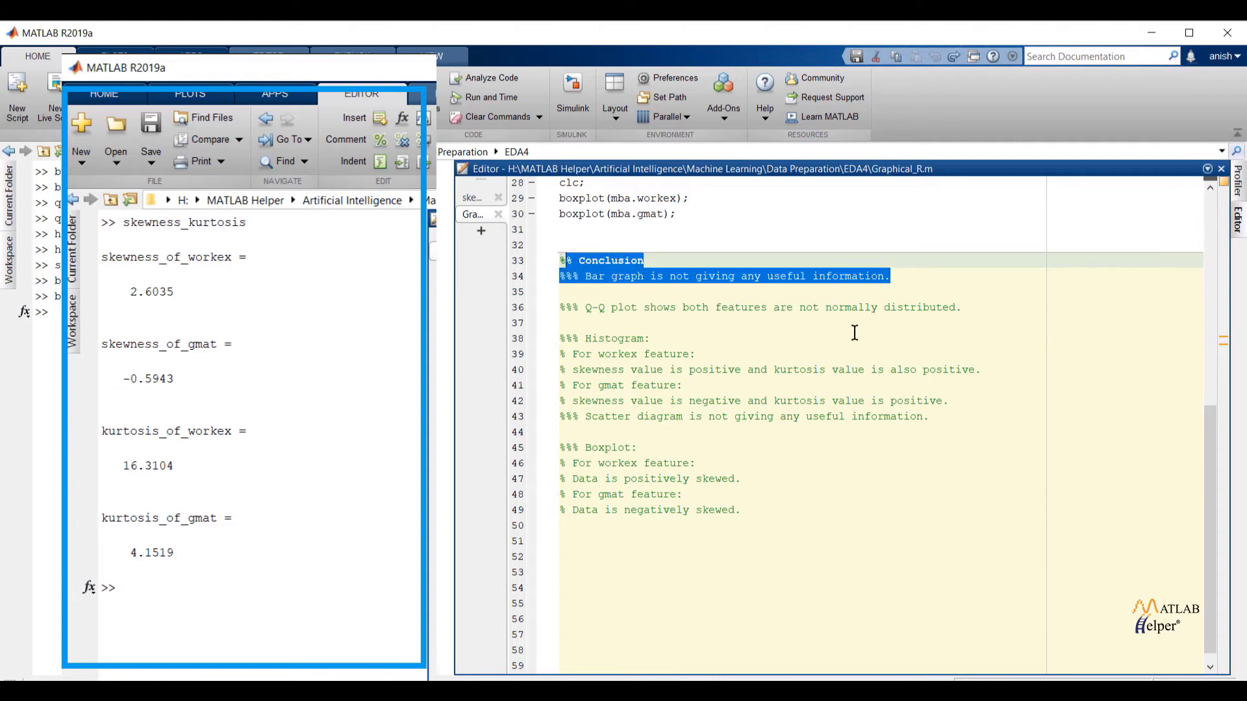
pyautogui.moveTo(964, 307); pyautogui.dragTo(559, 305)
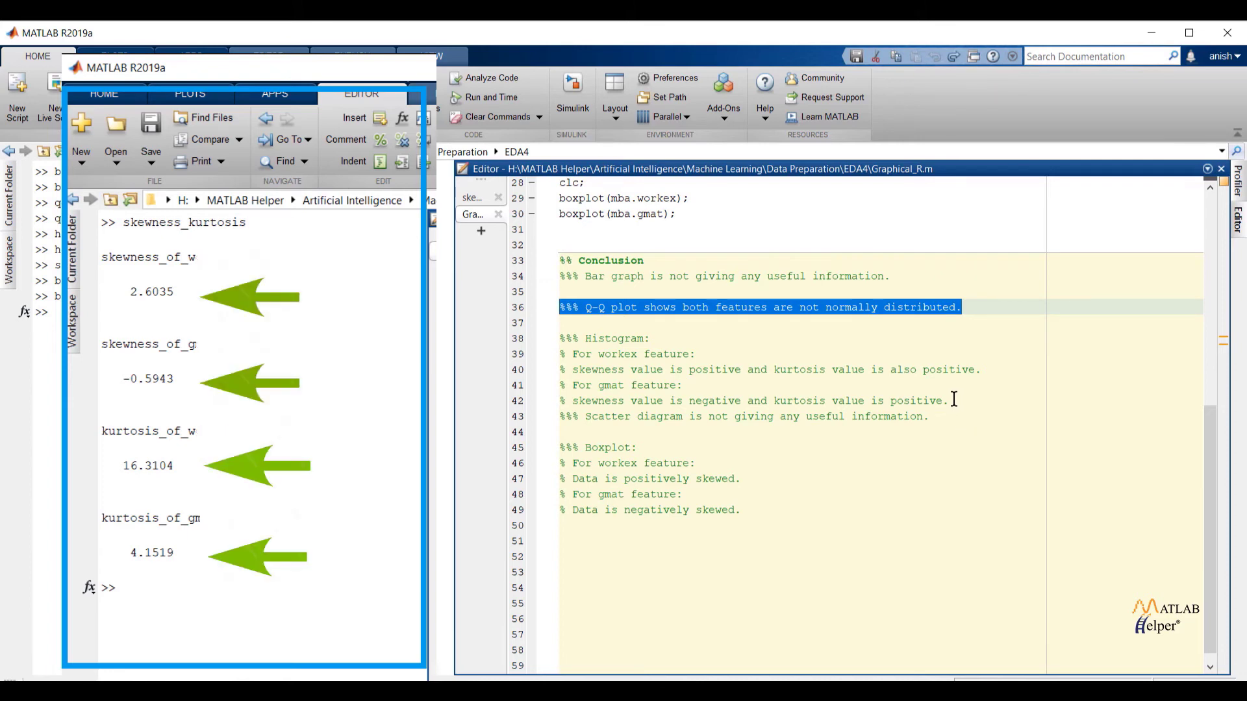
pyautogui.moveTo(954, 399); pyautogui.dragTo(554, 335)
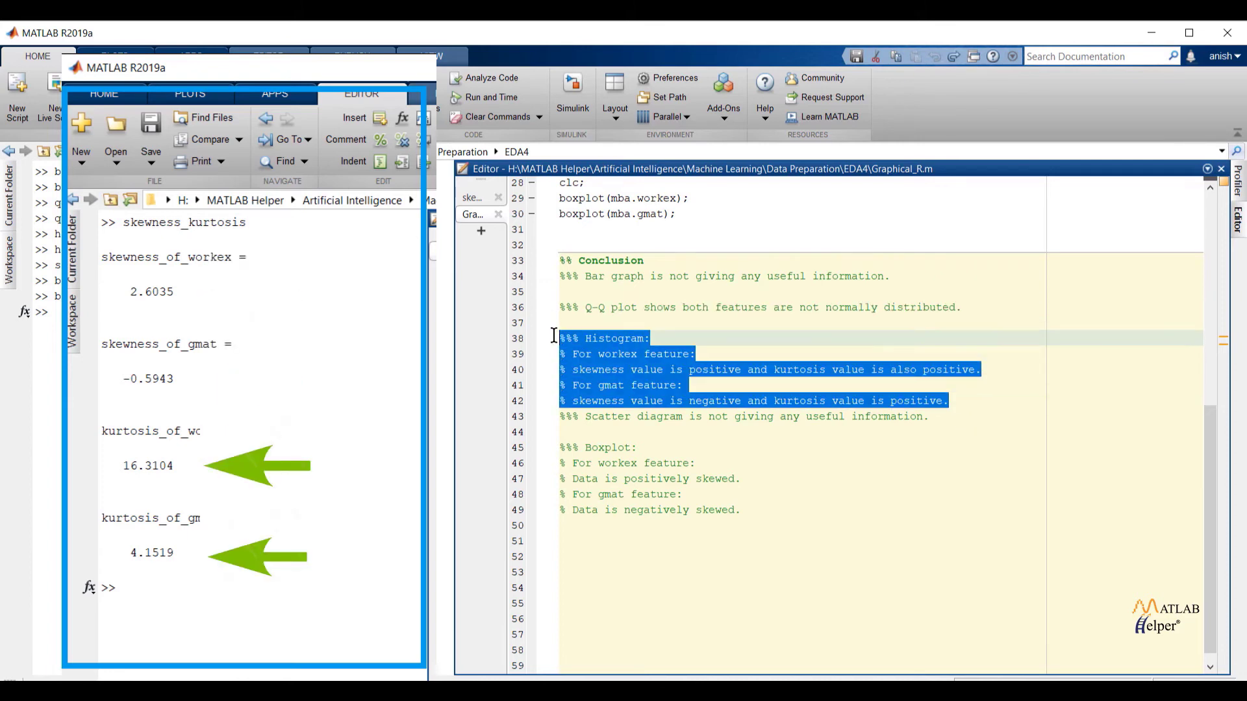
pyautogui.click(921, 612)
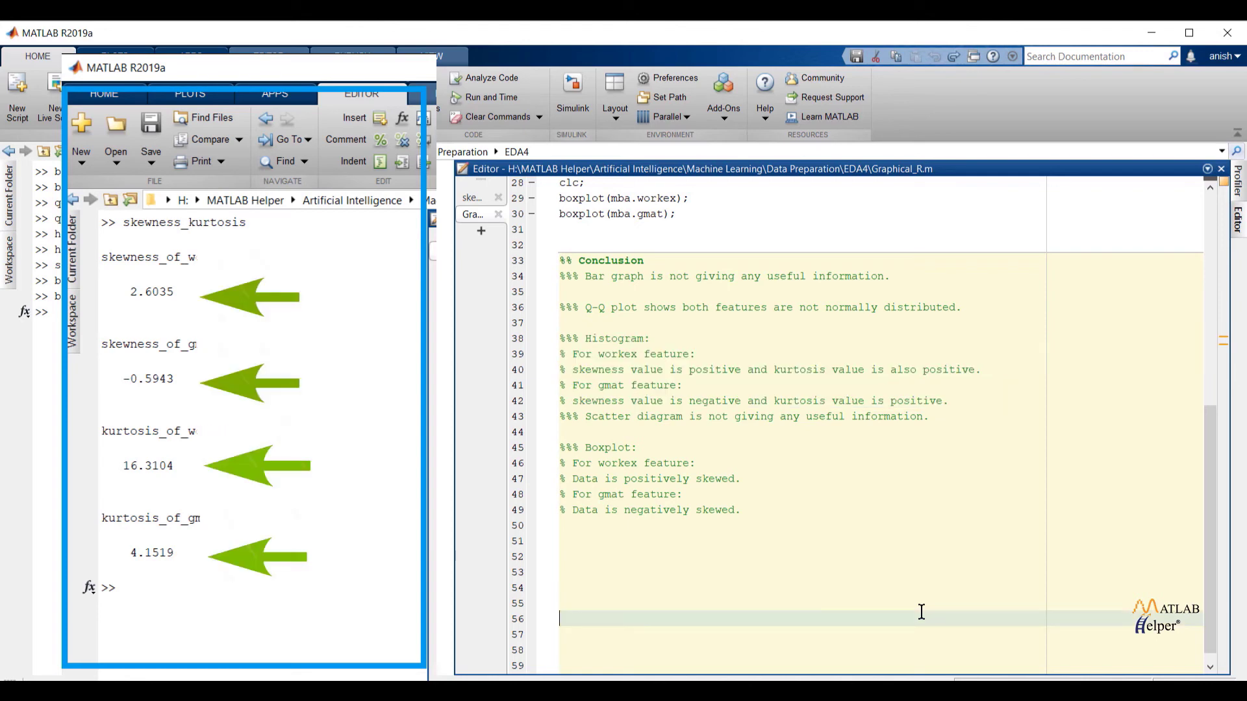
pyautogui.click(832, 561)
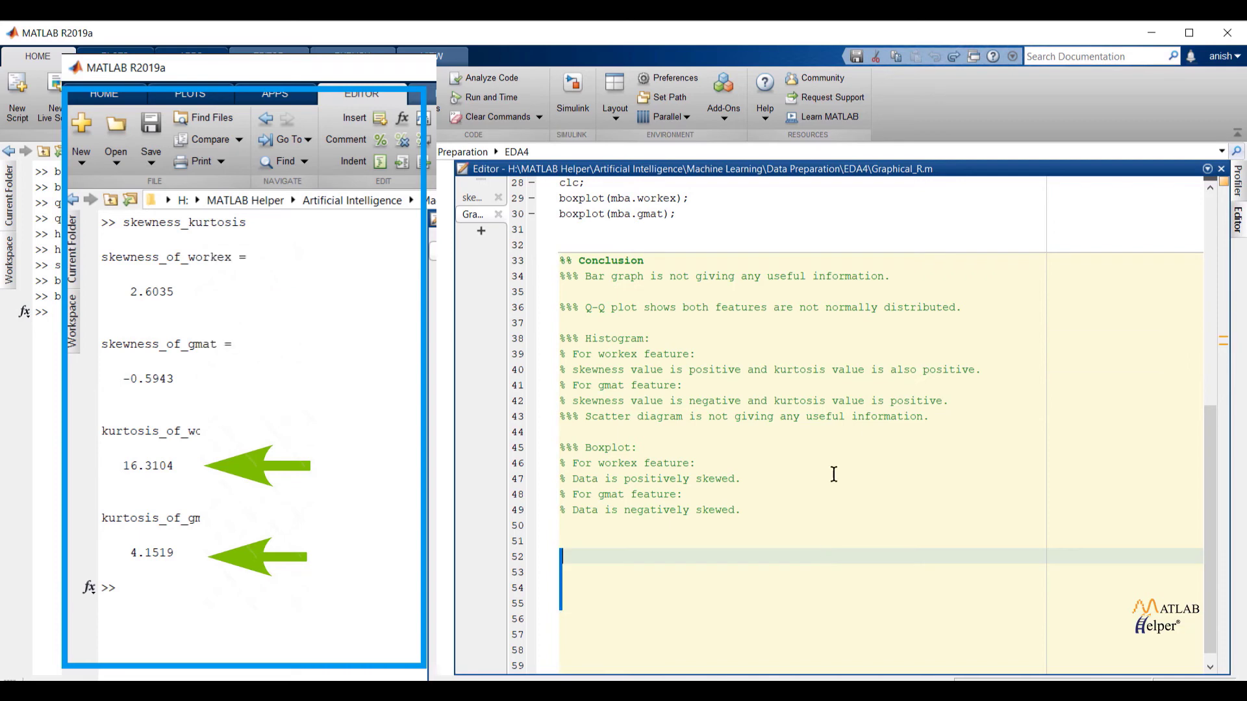
pyautogui.click(956, 401)
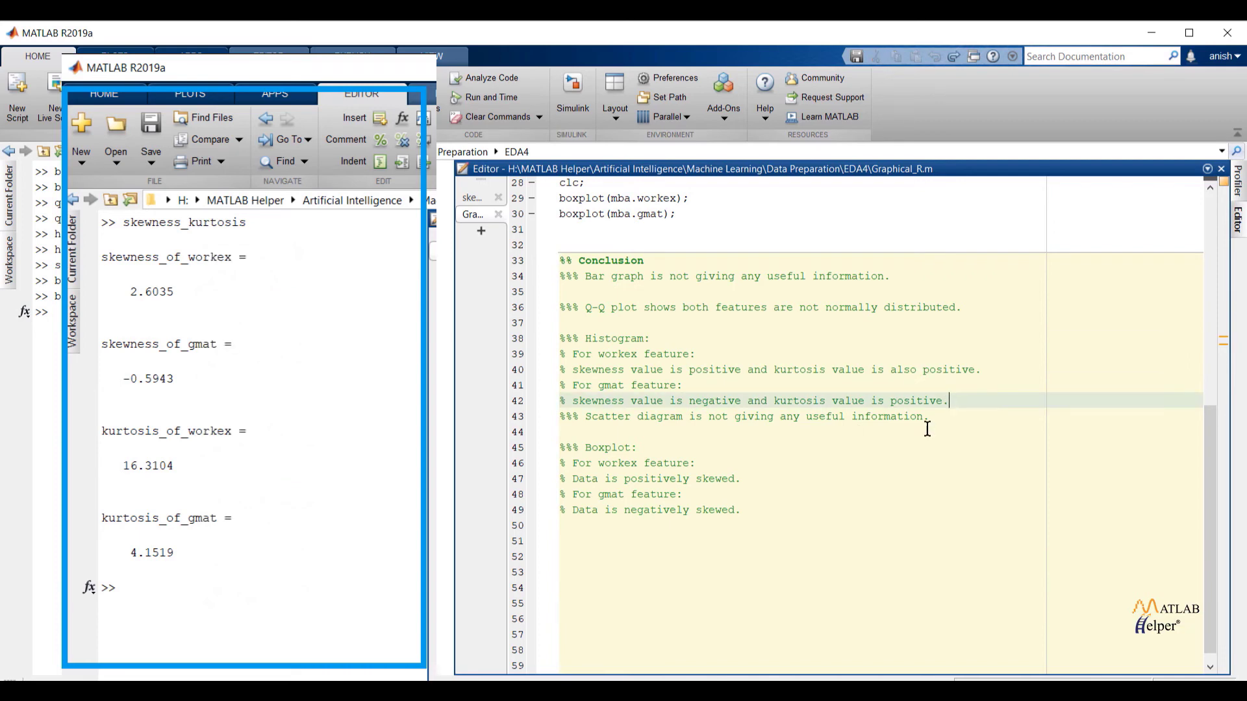
pyautogui.moveTo(784, 511); pyautogui.dragTo(547, 450)
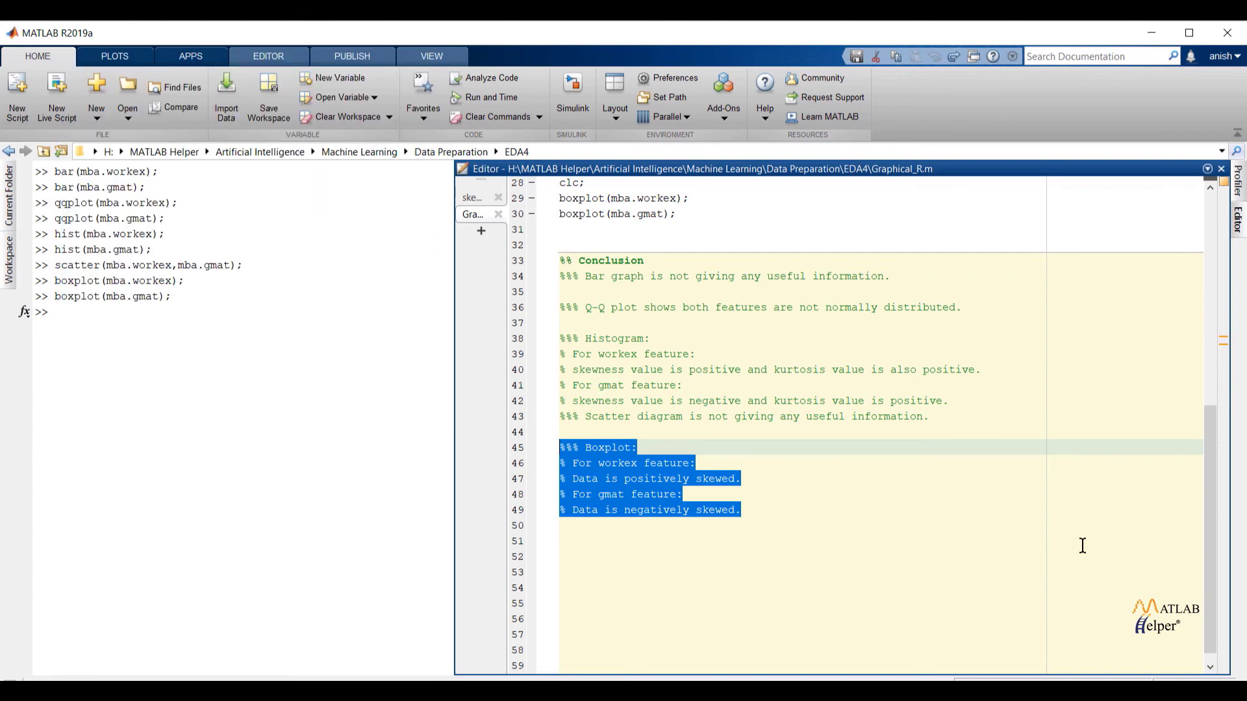
pyautogui.click(1083, 546)
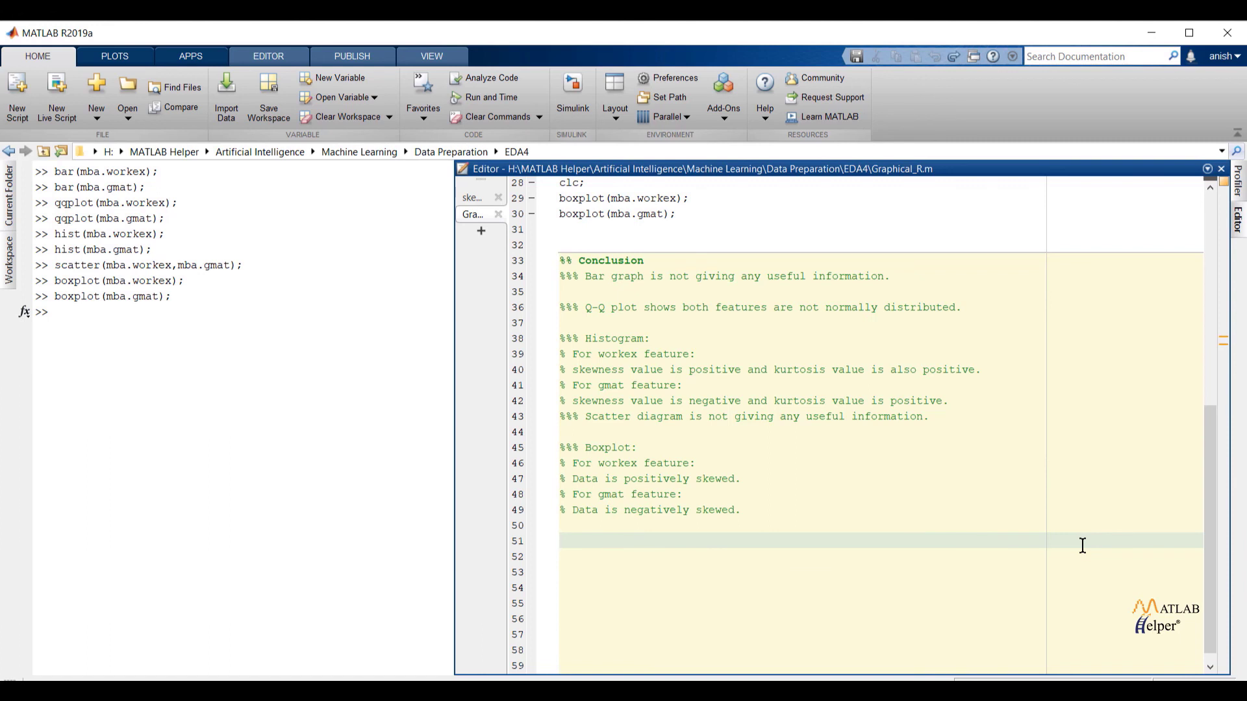